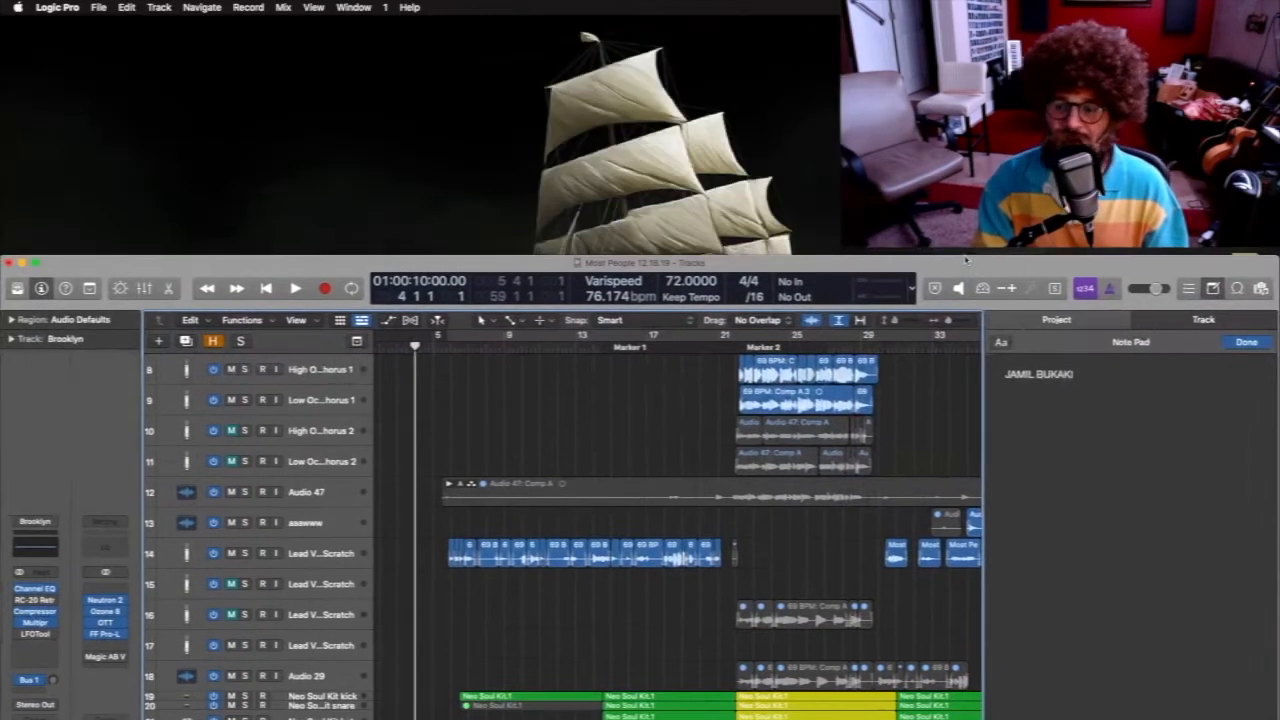
Select lead vocal track 14 and place its CLA Vocals plug-in window below the vocal regions
{"action": "left_click_drag", "start_coordinate": [966, 260], "coordinate": [960, 287]}
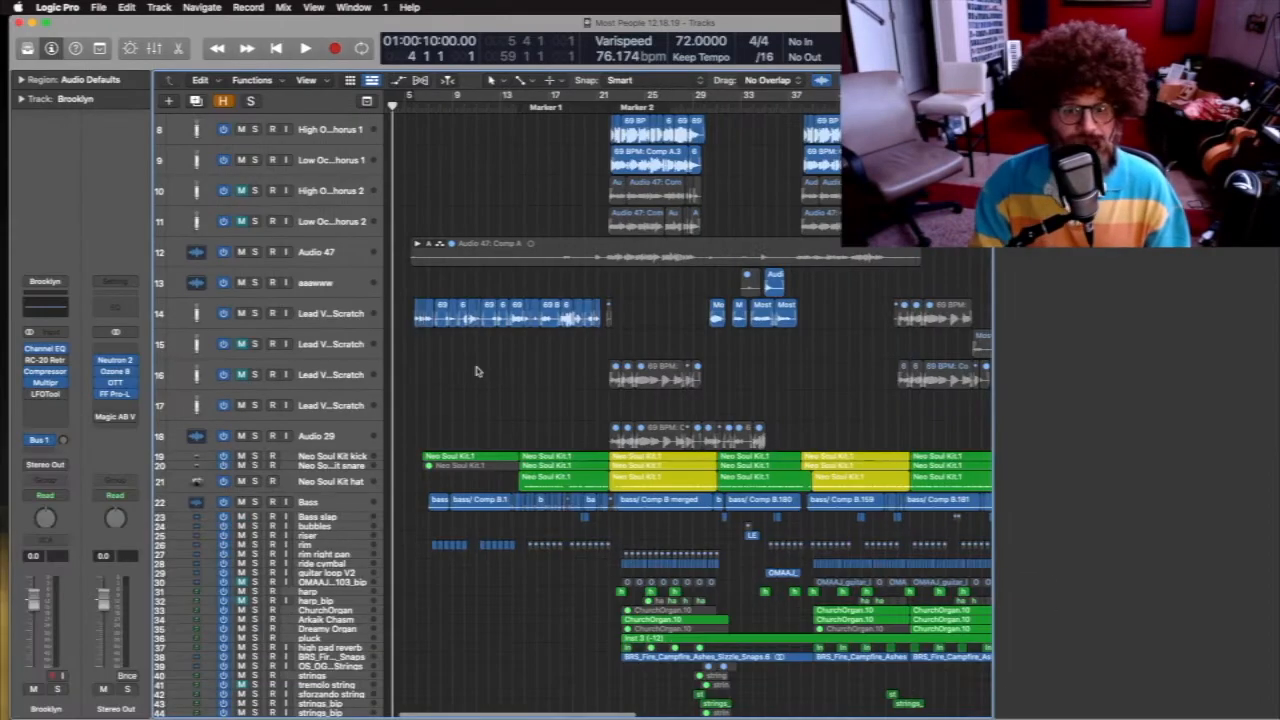
{"action": "left_click", "coordinate": [350, 313]}
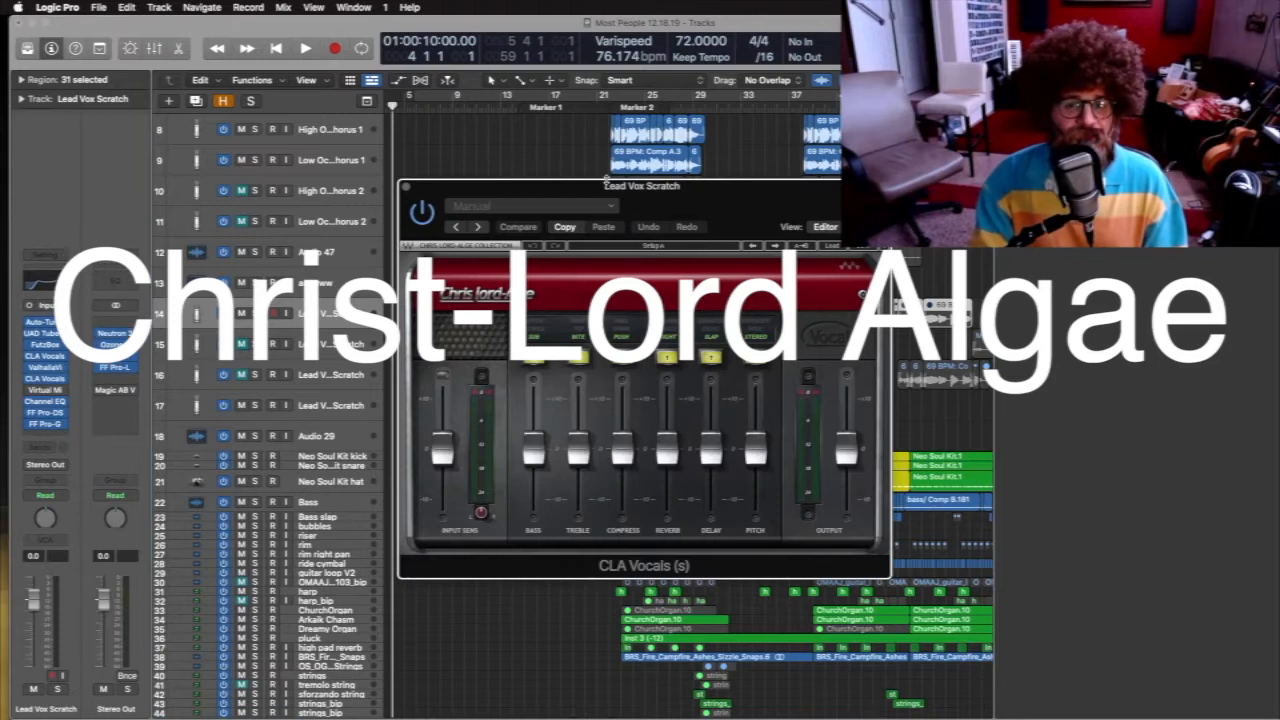
{"action": "left_click_drag", "start_coordinate": [606, 180], "coordinate": [504, 350]}
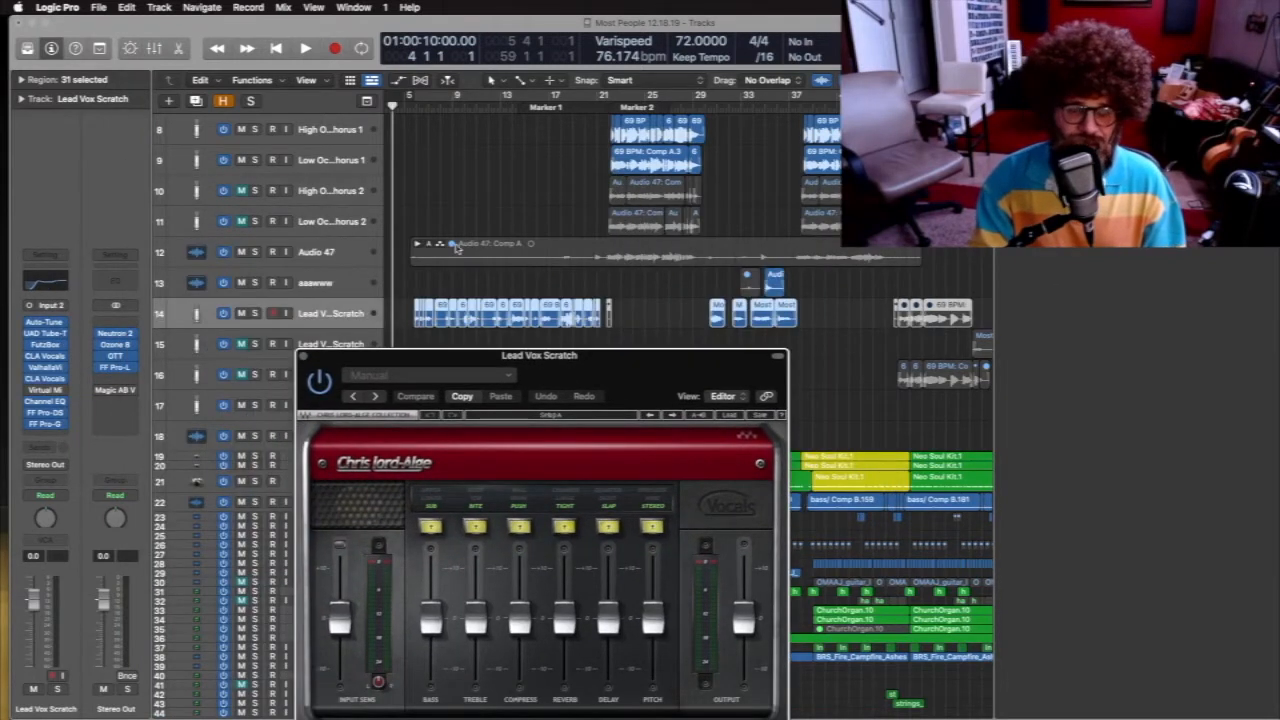
Save the project and play the song from bar 5 with CLA Vocals bypassed on the lead vocal
{"action": "left_click", "coordinate": [452, 212]}
{"action": "left_click_drag", "start_coordinate": [360, 360], "coordinate": [557, 238]}
{"action": "key", "text": "super+s"}
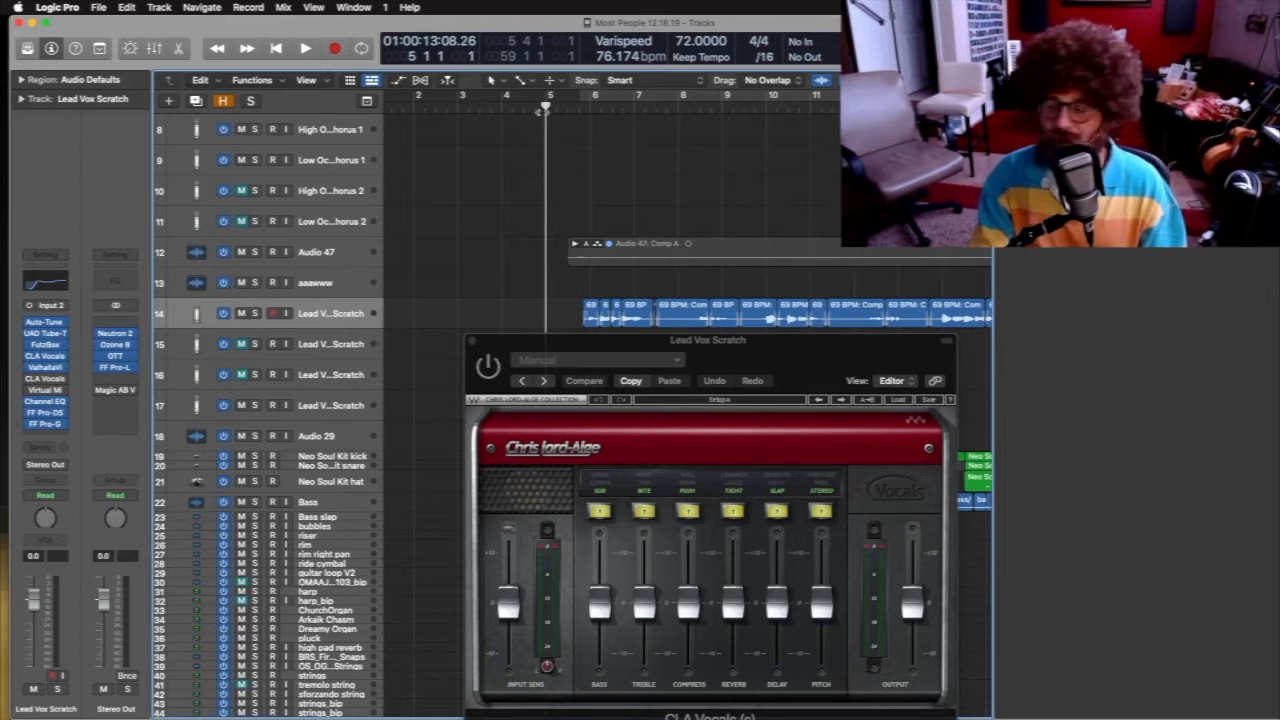
{"action": "key", "text": "space"}
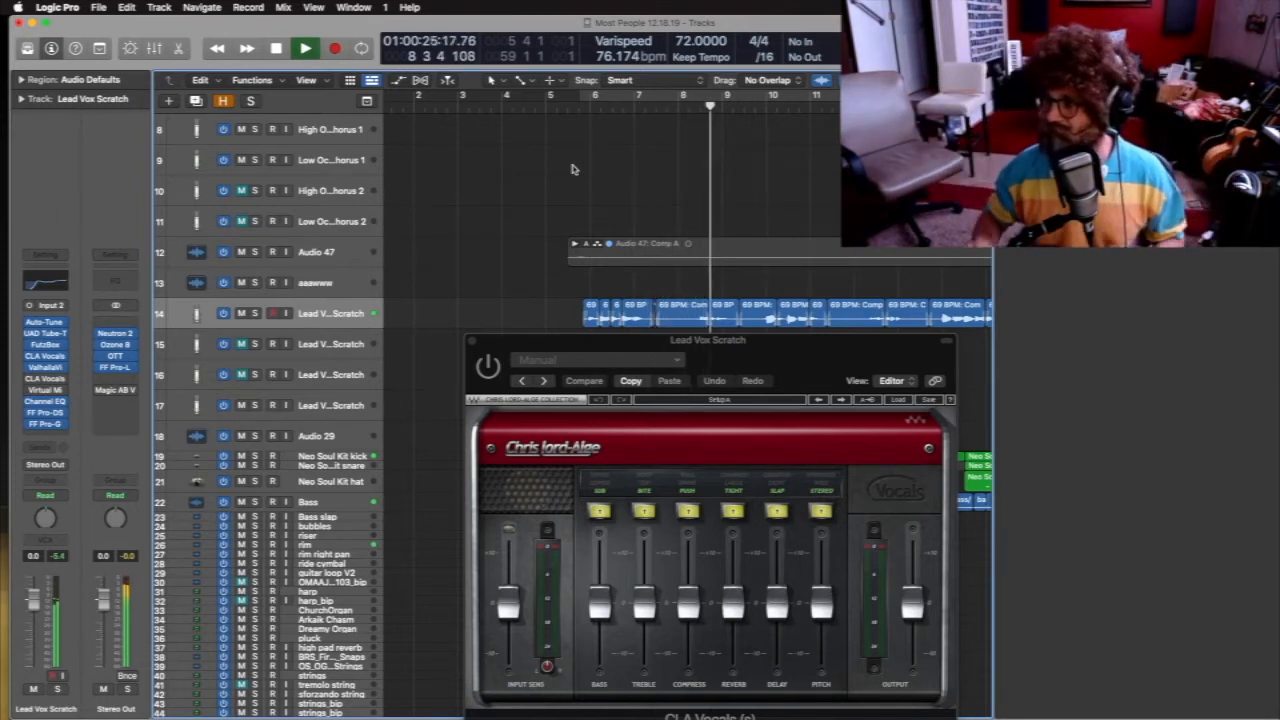
Reposition the CLA Vocals window over the arrangement and save the project
{"action": "left_click_drag", "start_coordinate": [736, 282], "coordinate": [740, 270]}
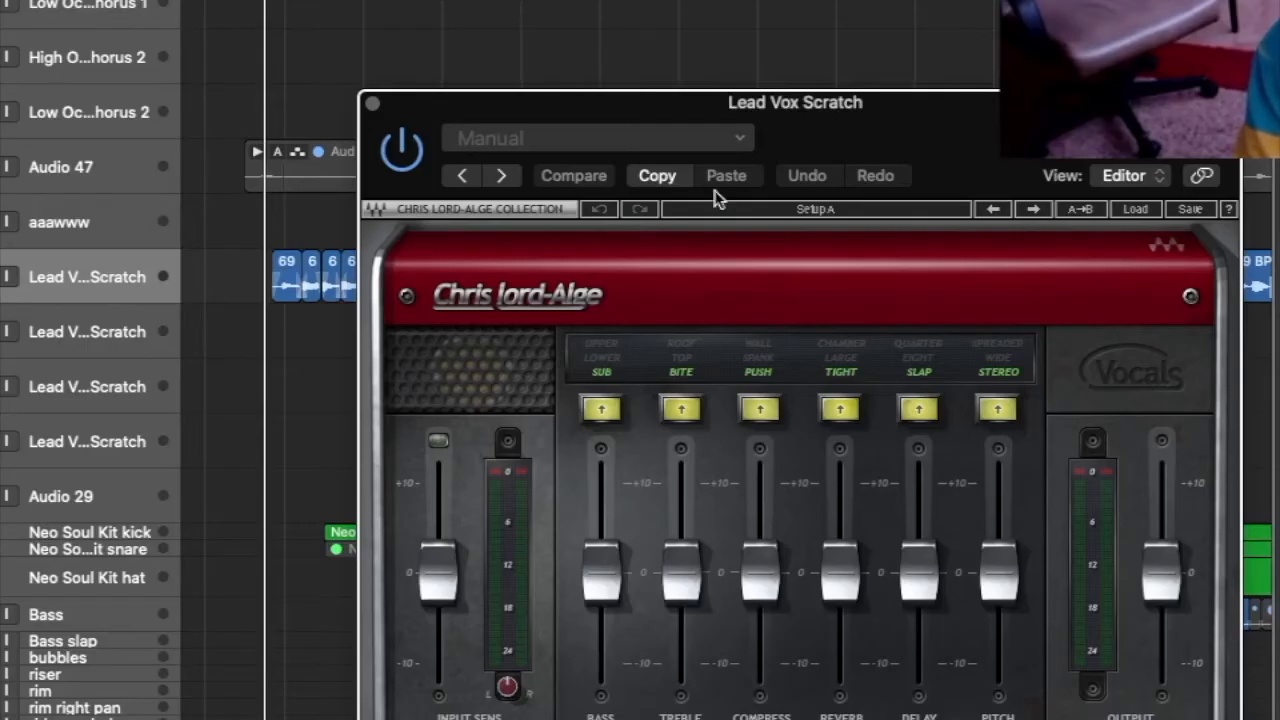
{"action": "left_click_drag", "start_coordinate": [749, 262], "coordinate": [730, 222]}
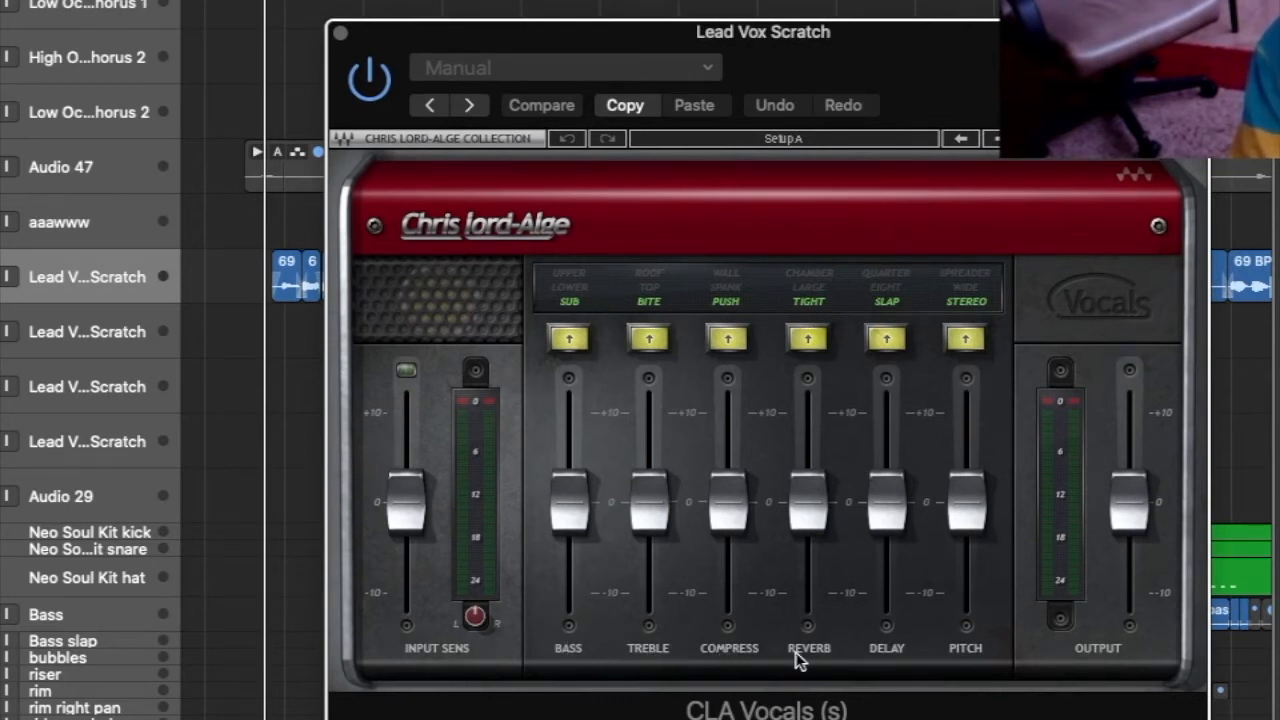
{"action": "left_click_drag", "start_coordinate": [762, 181], "coordinate": [801, 219]}
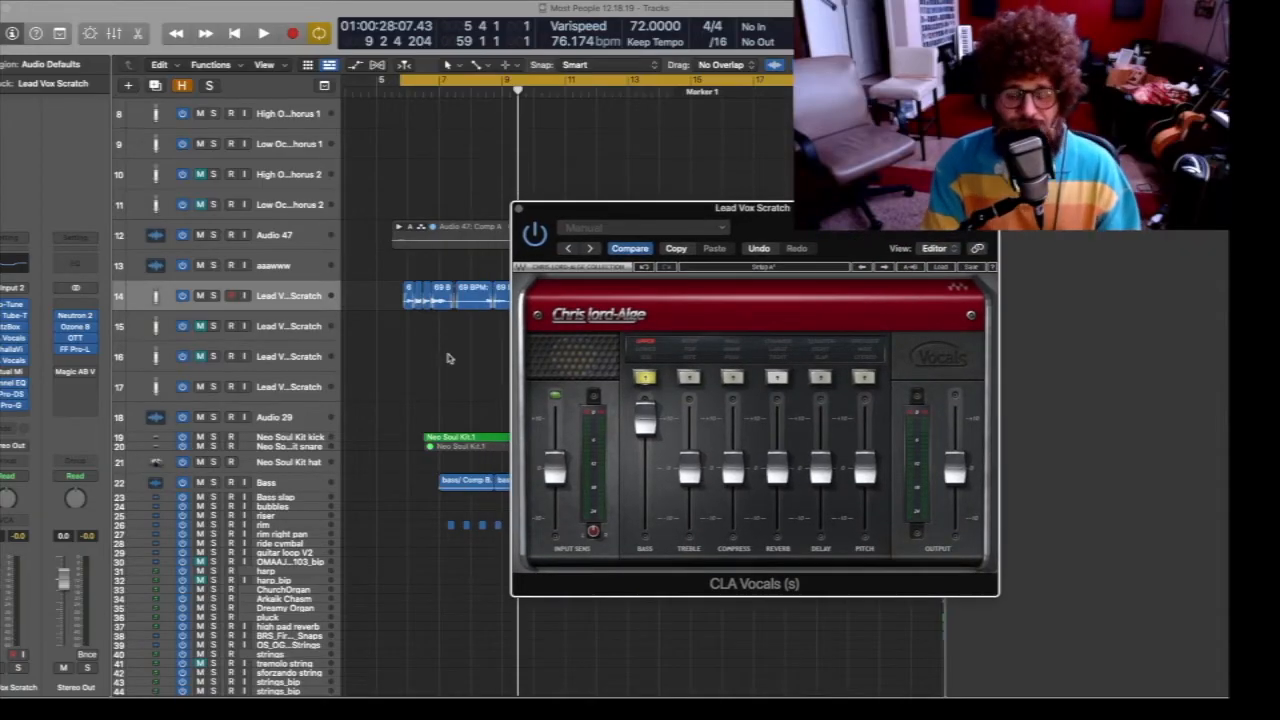
{"action": "key", "text": "super+s"}
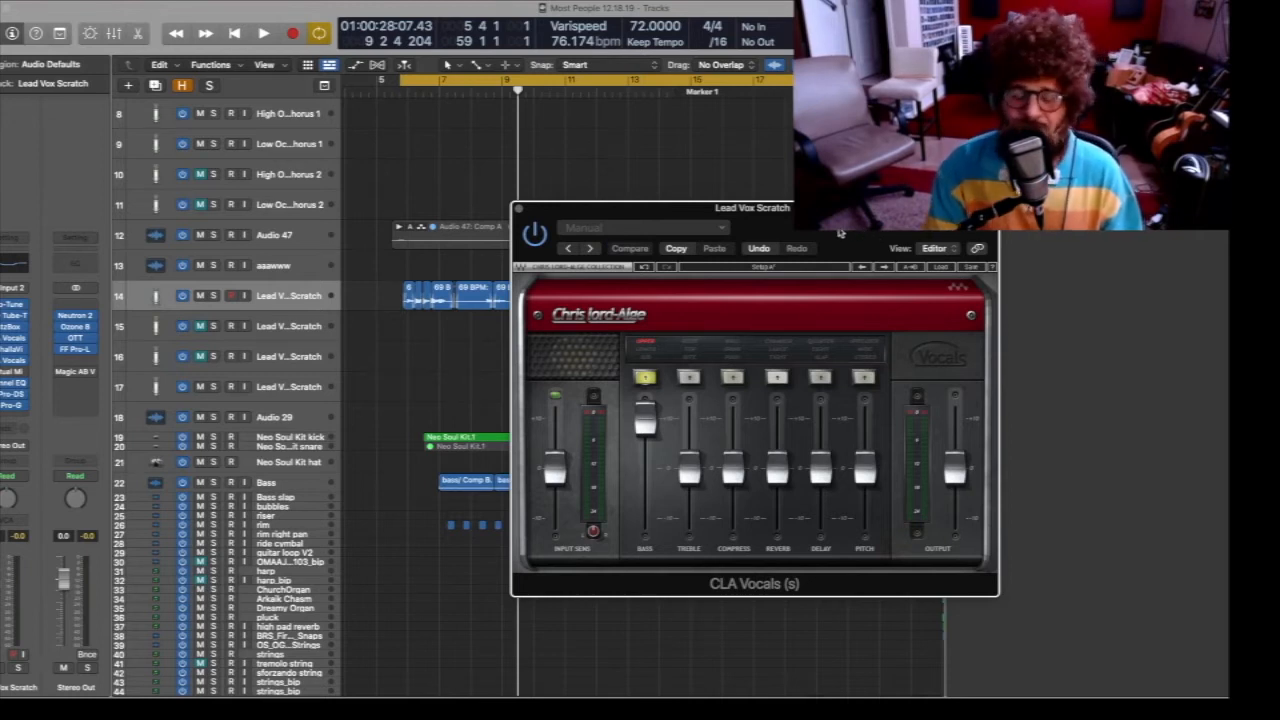
{"action": "left_click_drag", "start_coordinate": [840, 233], "coordinate": [800, 211]}
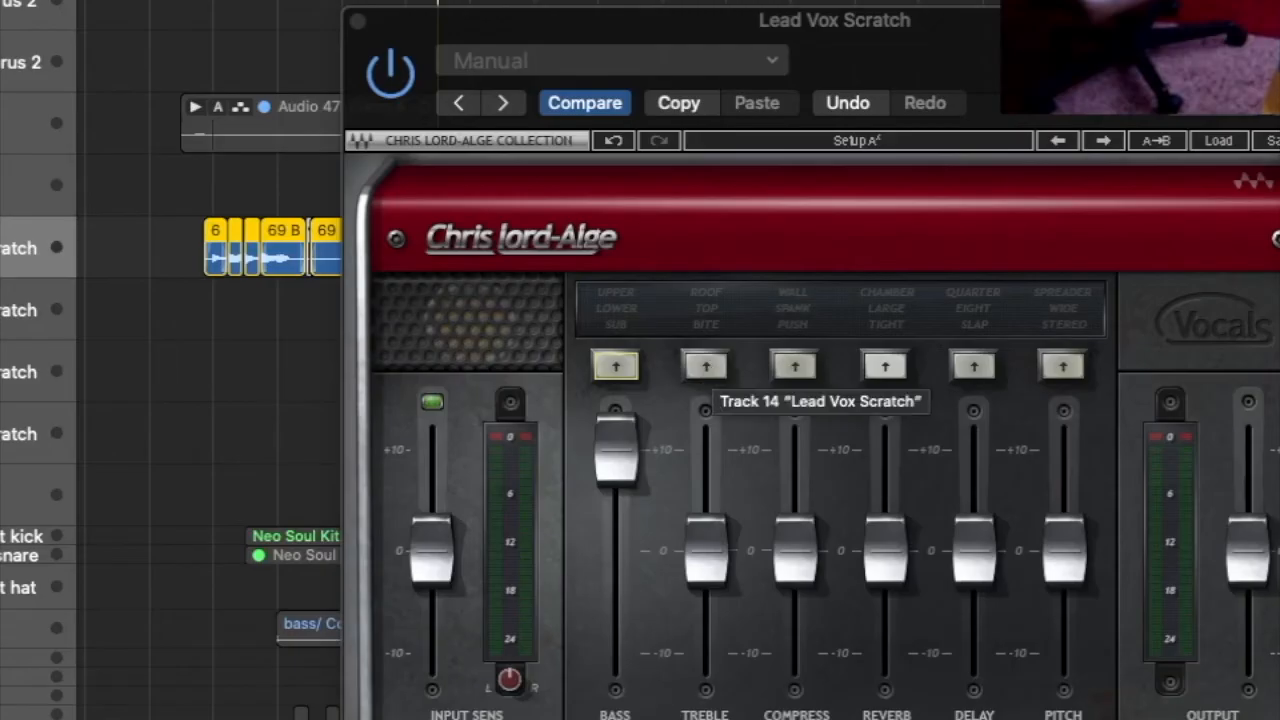
Enable the Treble section of CLA Vocals in Roof mode and raise its fader to about +10
{"action": "left_click", "coordinate": [705, 366]}
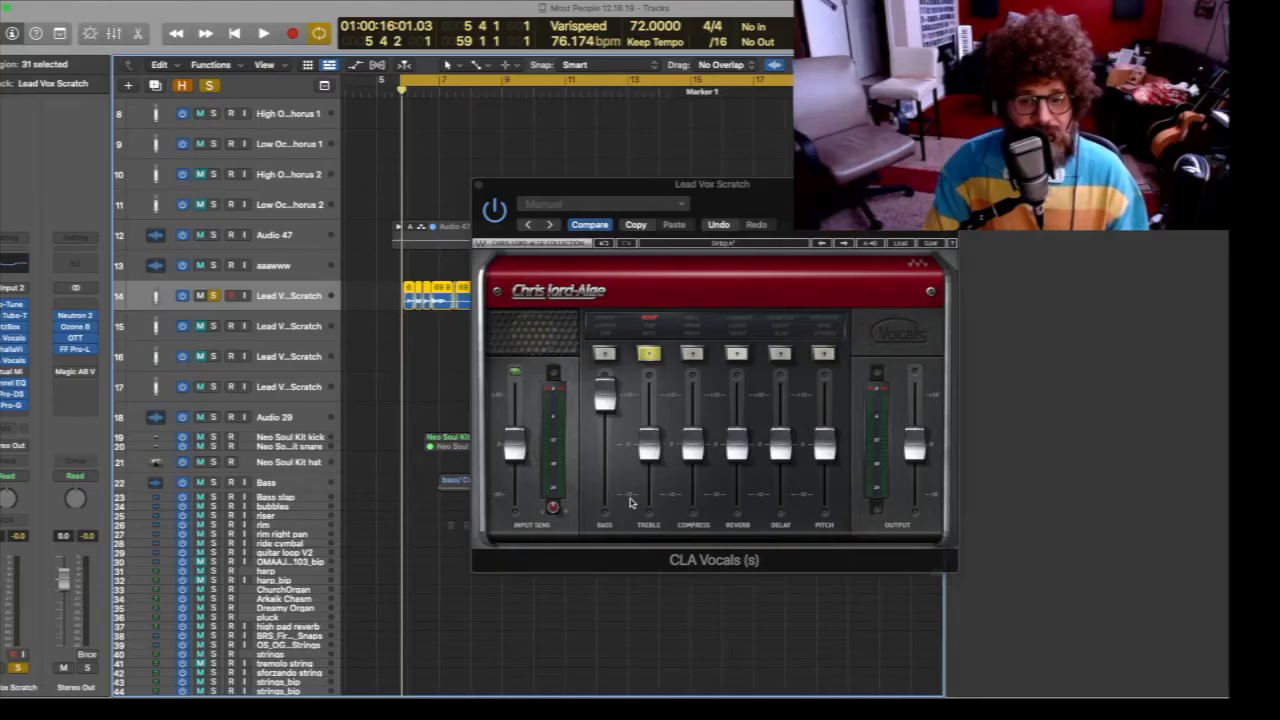
{"action": "mouse_move", "coordinate": [643, 442]}
{"action": "left_click_drag", "start_coordinate": [648, 448], "coordinate": [648, 397]}
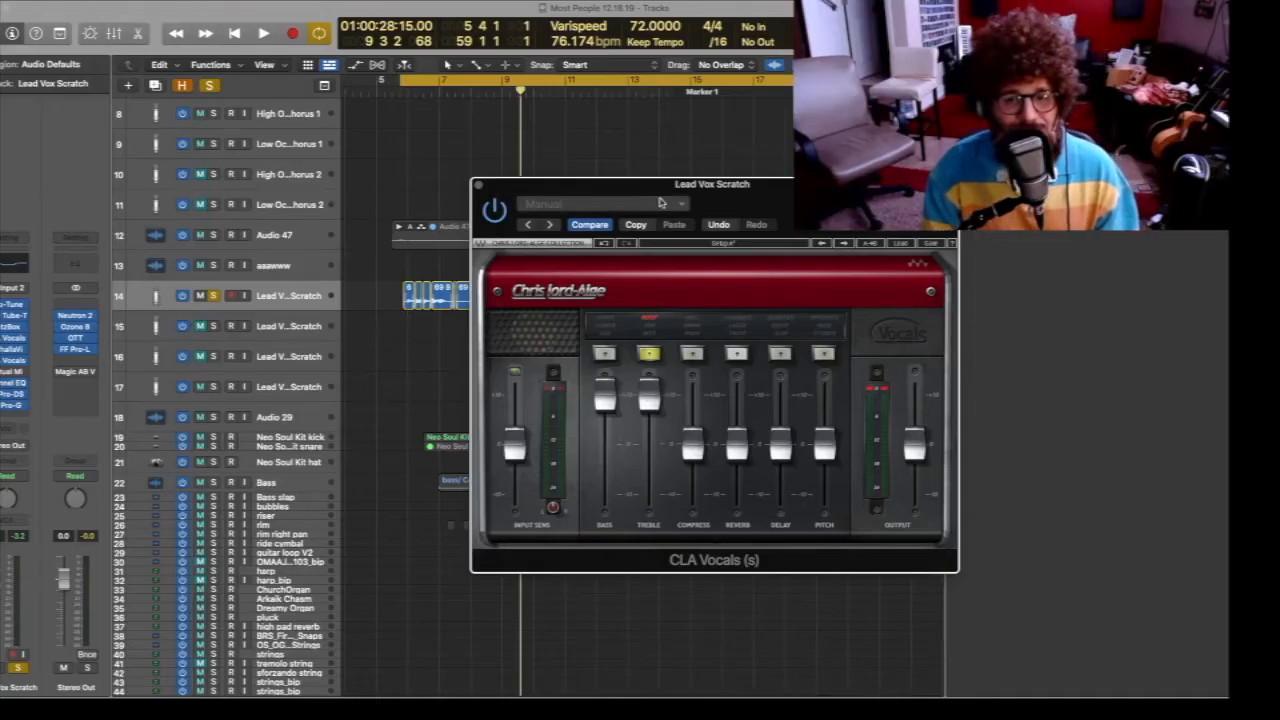
Set the CLA Vocals Reverb to Chamber with its fader at about +10 and listen to it in the full mix
{"action": "left_click_drag", "start_coordinate": [660, 203], "coordinate": [640, 197]}
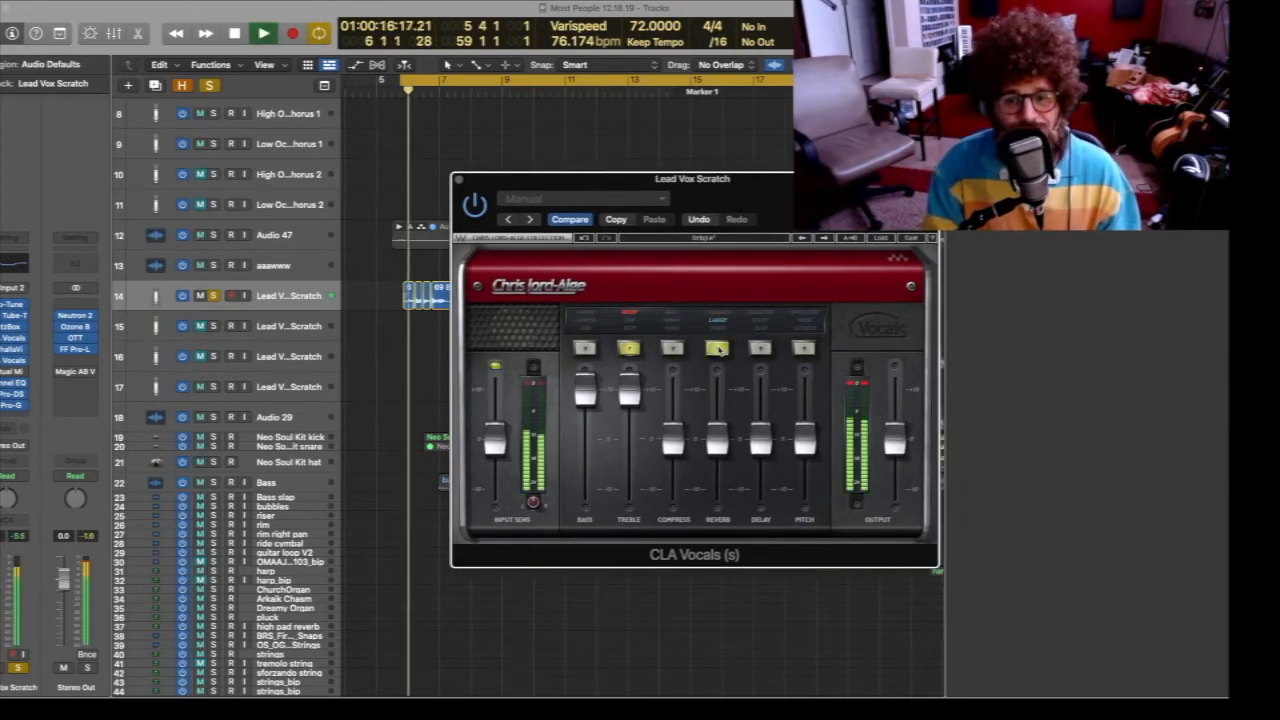
{"action": "left_click_drag", "start_coordinate": [720, 437], "coordinate": [717, 386]}
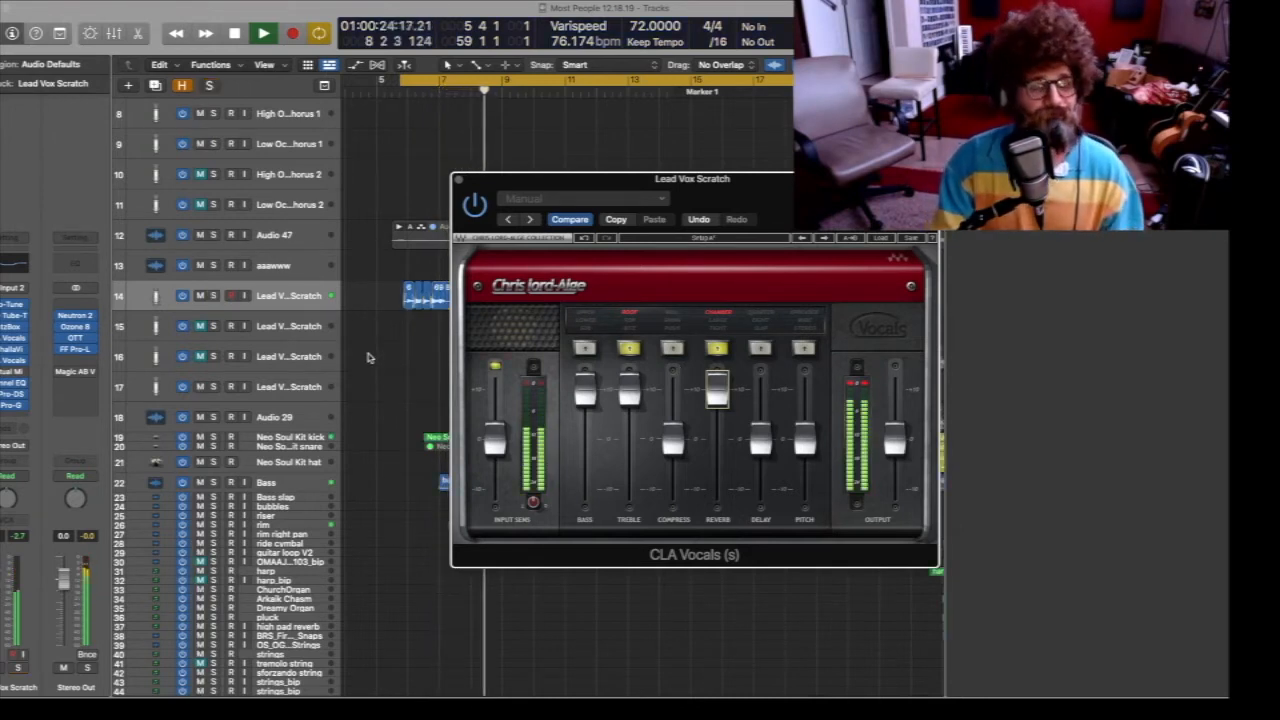
{"action": "scroll", "coordinate": [362, 338], "scroll_direction": "right", "scroll_amount": 3}
{"action": "scroll", "coordinate": [363, 338], "scroll_direction": "right", "scroll_amount": 1}
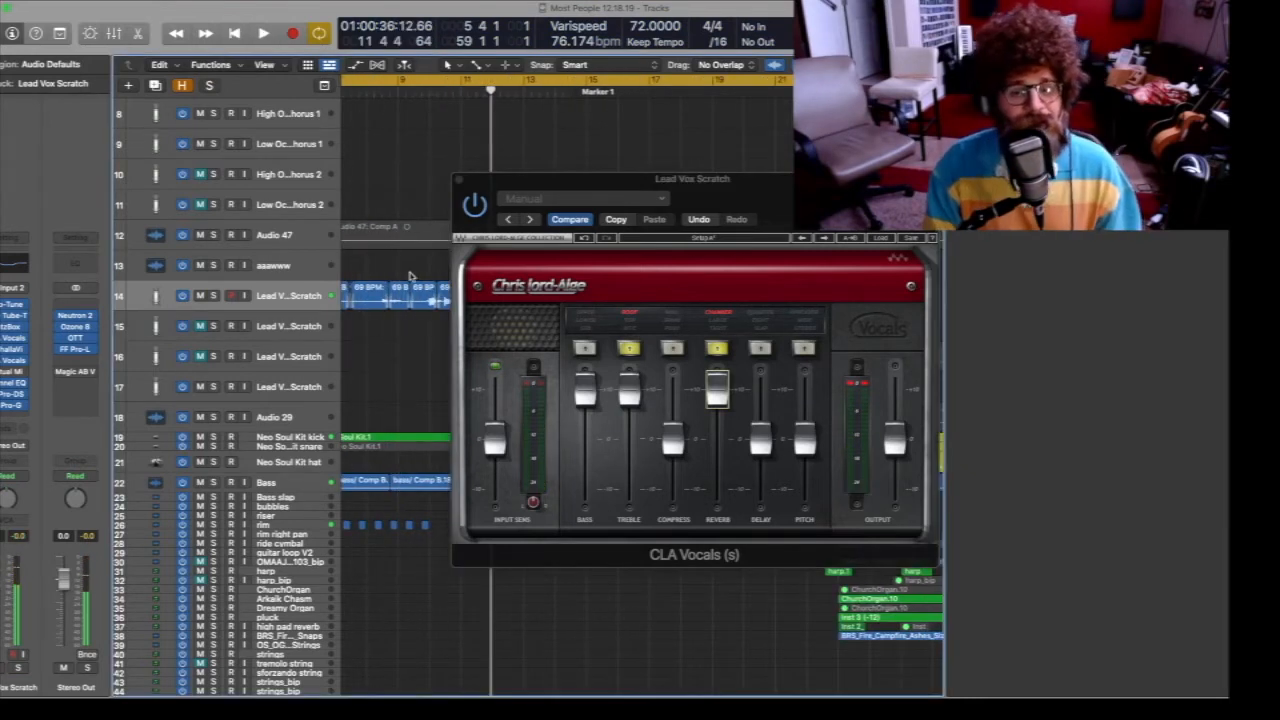
{"action": "scroll", "coordinate": [422, 347], "scroll_direction": "left", "scroll_amount": 3}
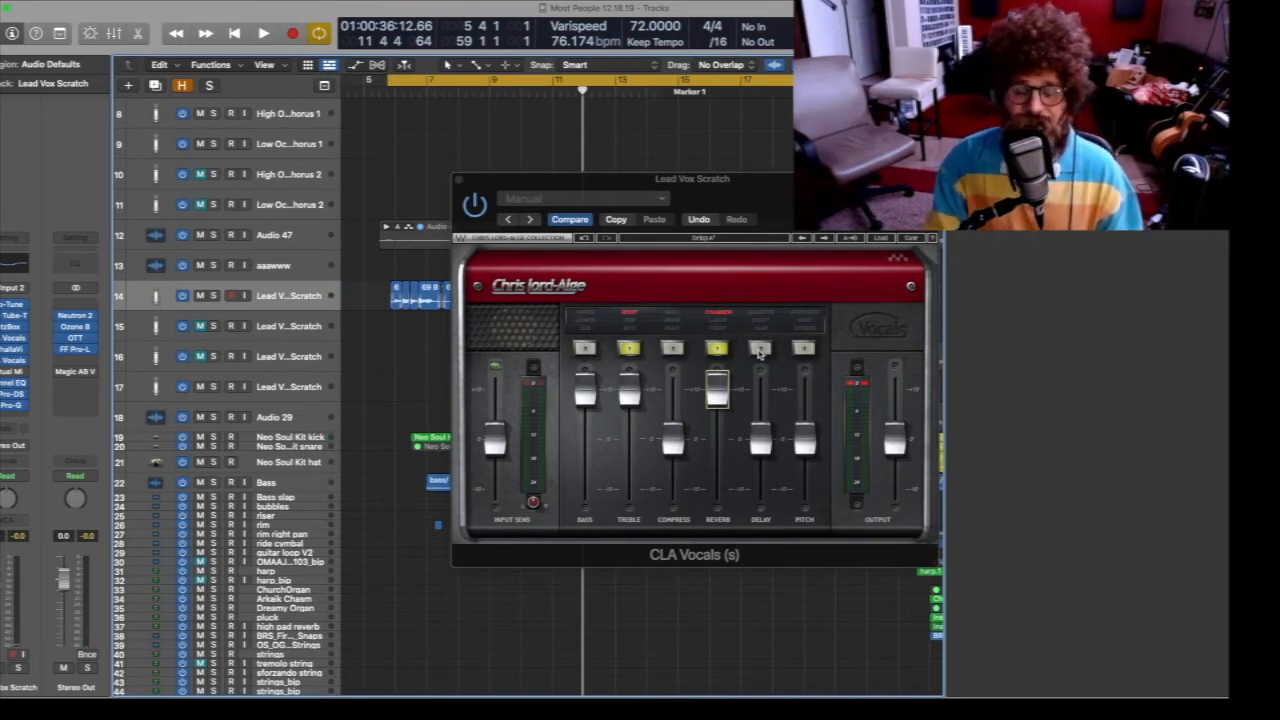
Play the lead vocal in the mix with the Delay on Quarter at about +10, moving the plug-in window off the vocal regions
{"action": "left_click_drag", "start_coordinate": [787, 196], "coordinate": [665, 62]}
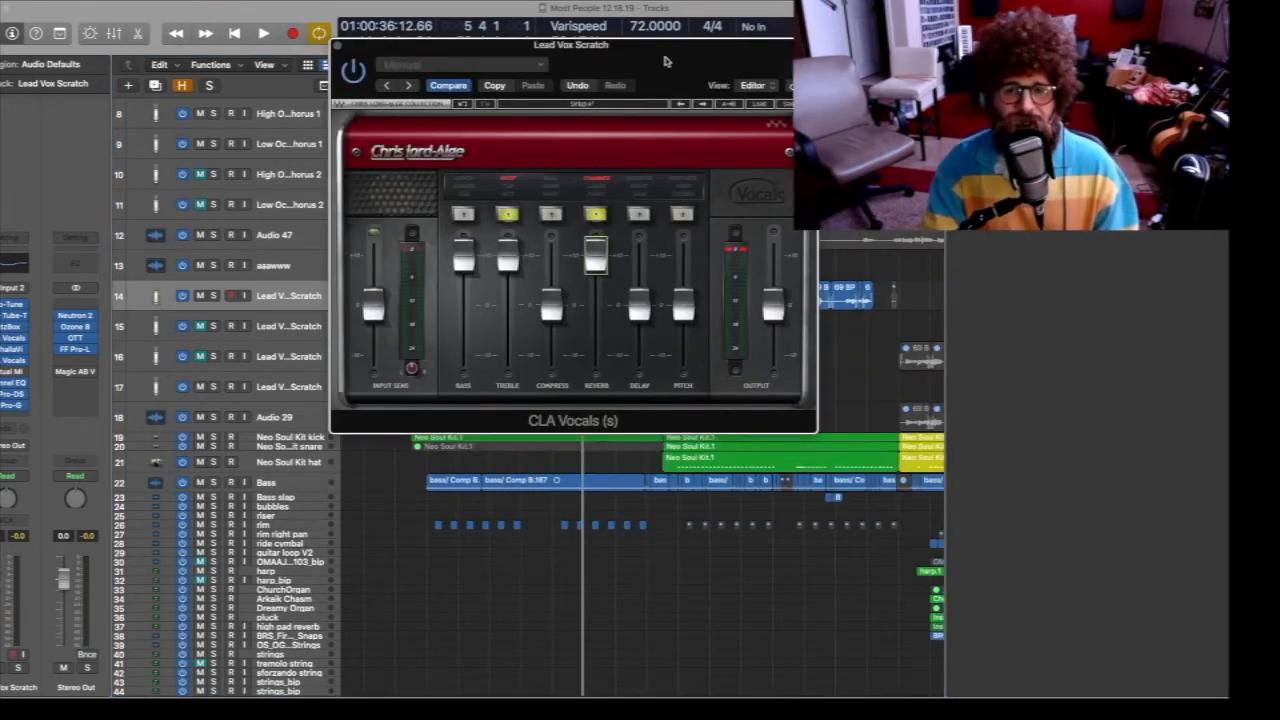
{"action": "left_click_drag", "start_coordinate": [658, 62], "coordinate": [1042, 154]}
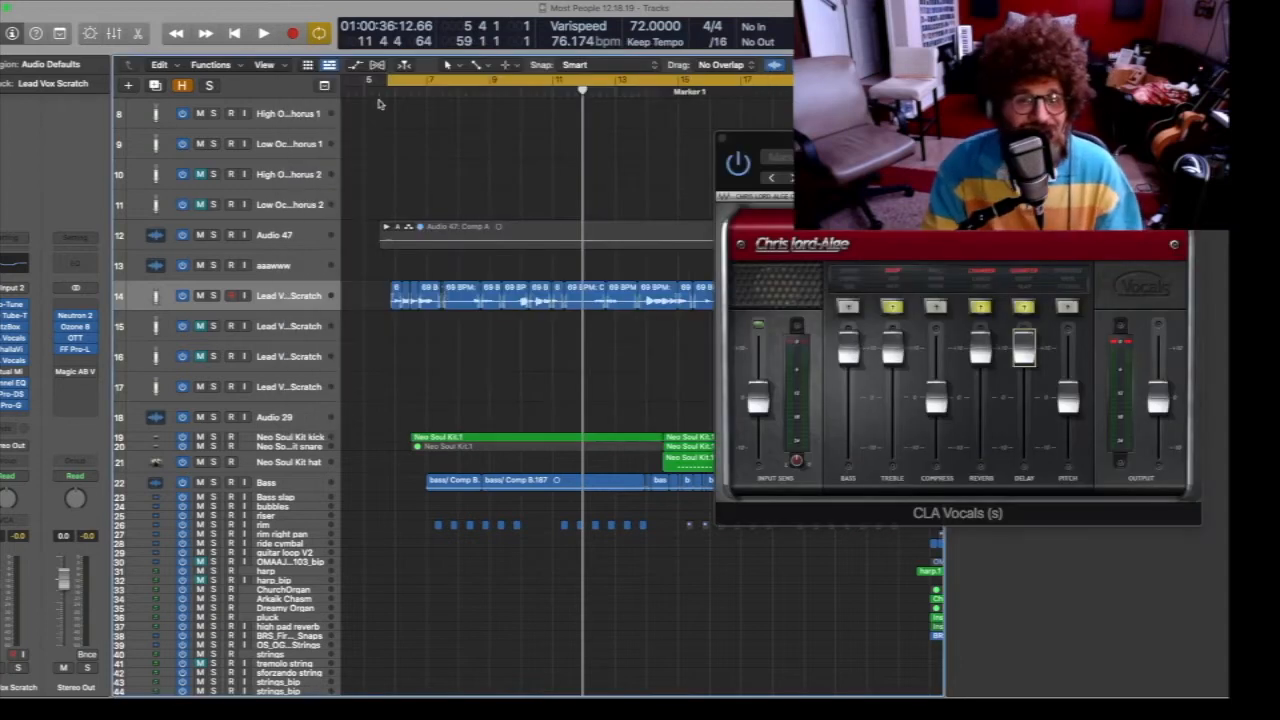
{"action": "key", "text": "space"}
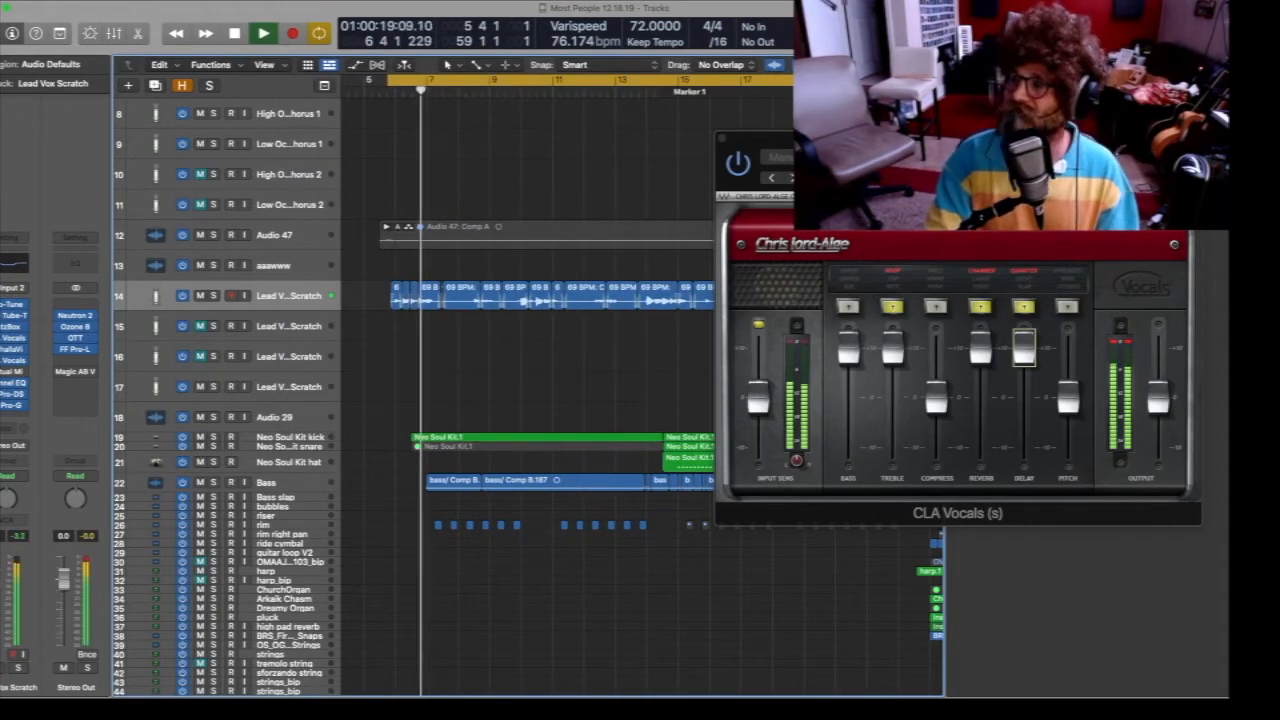
{"action": "left_click_drag", "start_coordinate": [847, 143], "coordinate": [153, 274]}
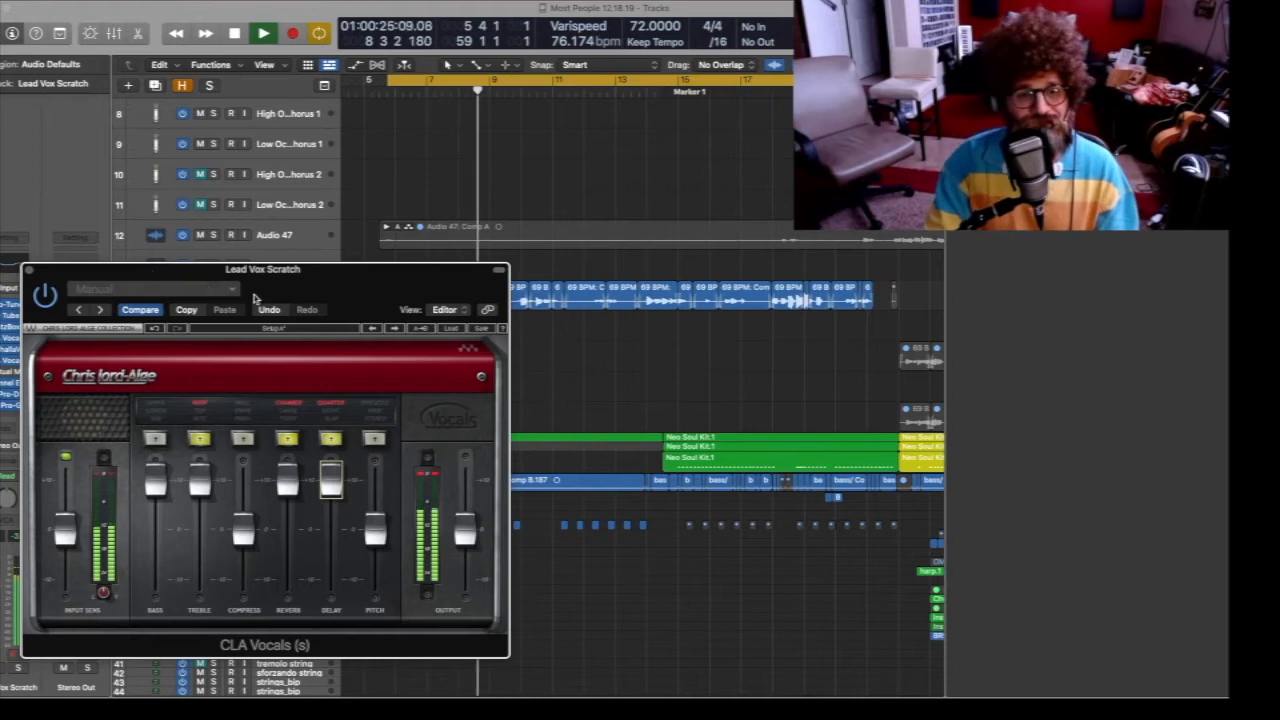
{"action": "left_click_drag", "start_coordinate": [358, 298], "coordinate": [396, 290]}
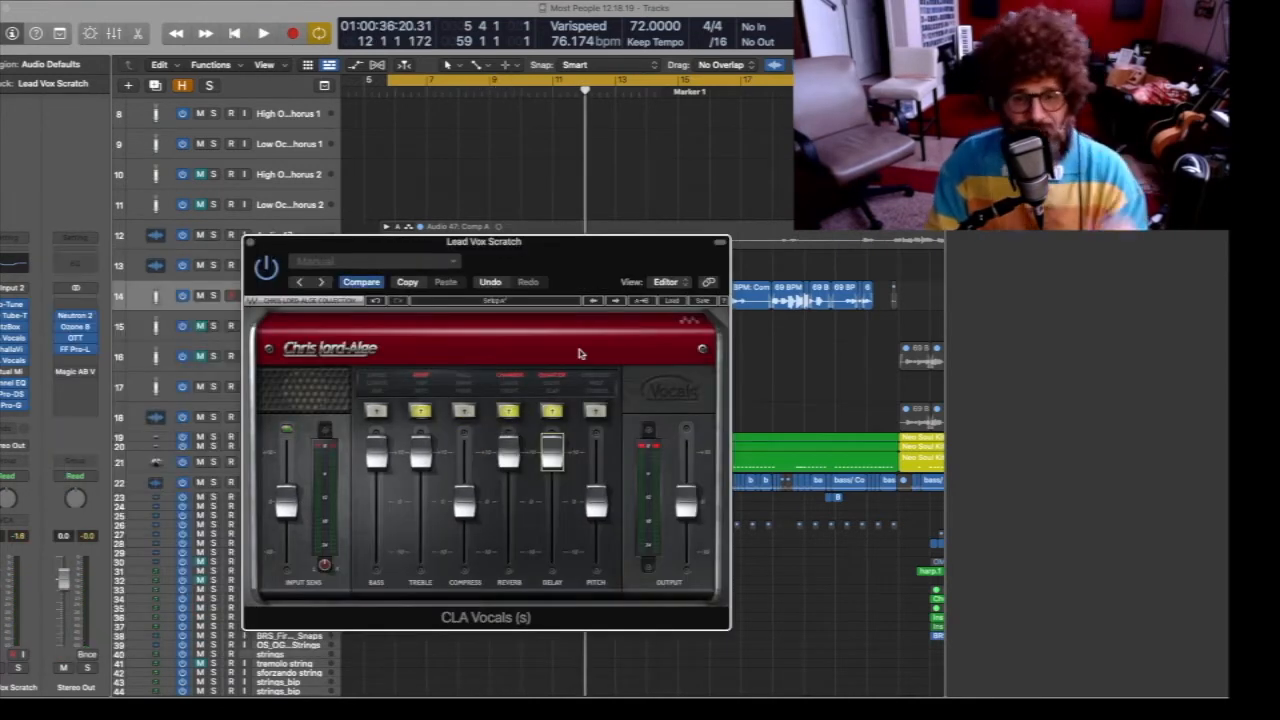
Switch the CLA Vocals Pitch section to Spreader, raise its fader to about +10, and move the plug-in window off the vocal regions
{"action": "left_click_drag", "start_coordinate": [588, 260], "coordinate": [548, 217]}
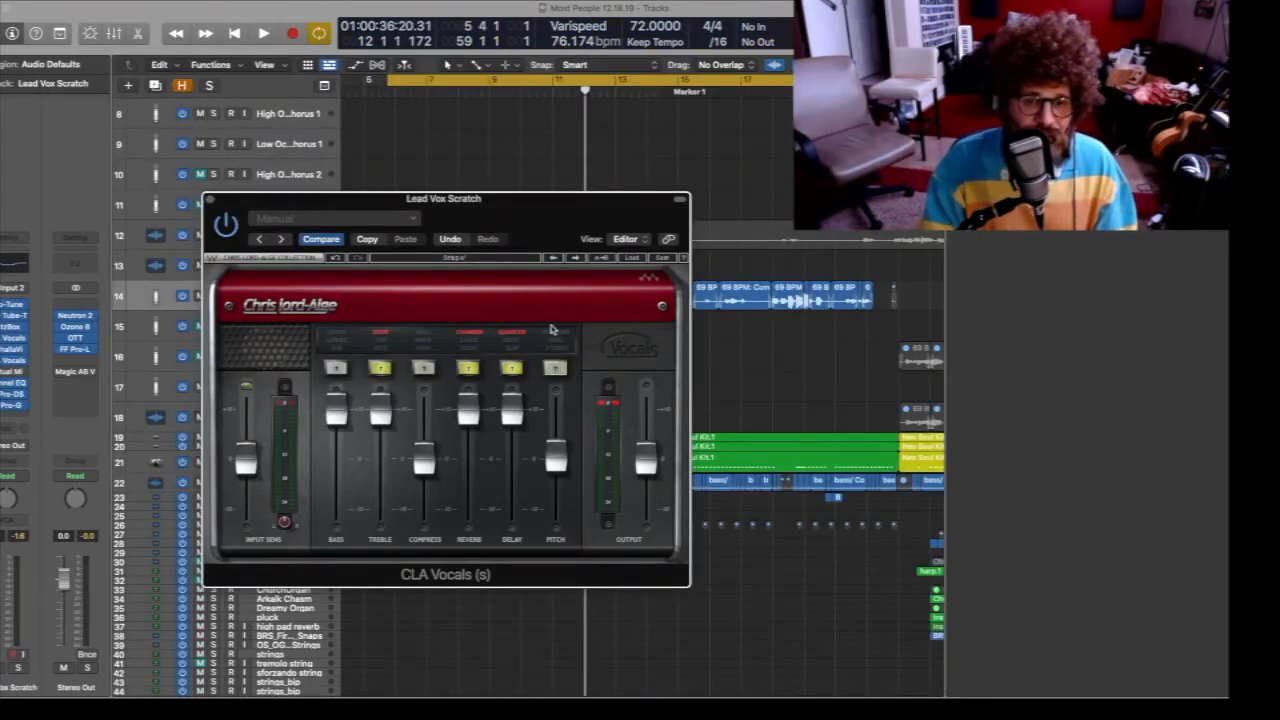
{"action": "left_click", "coordinate": [558, 370]}
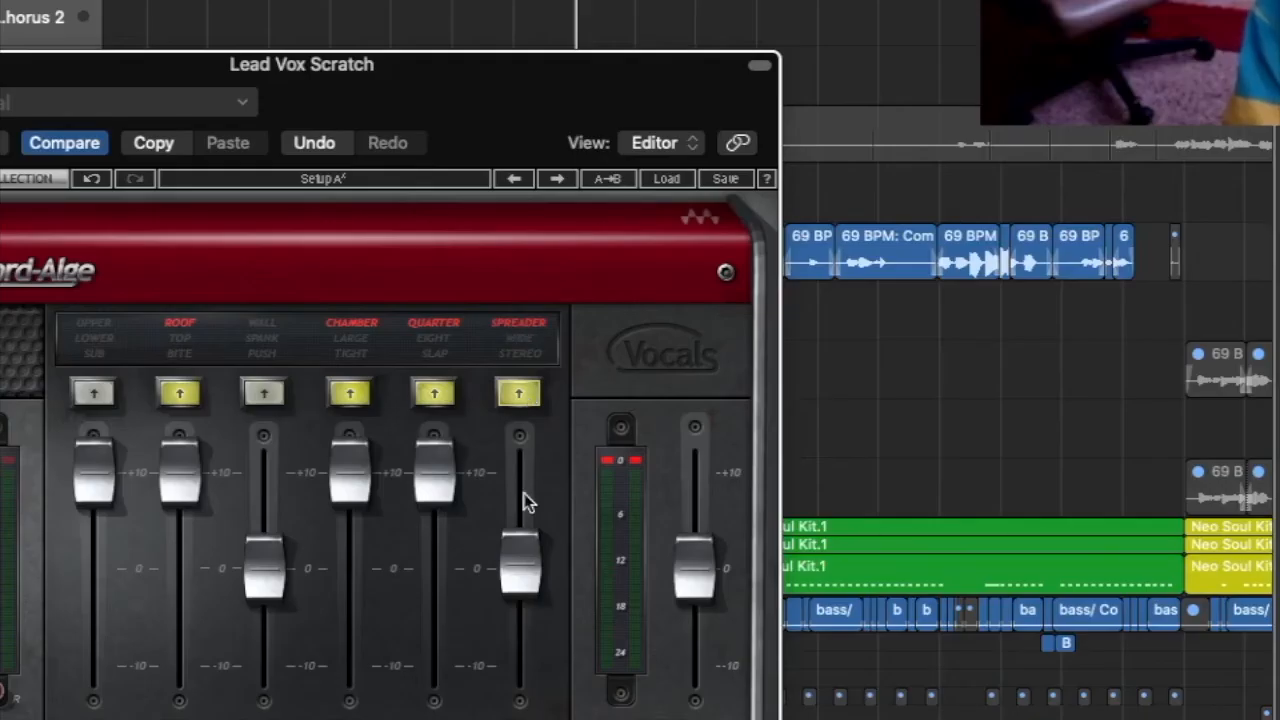
{"action": "left_click_drag", "start_coordinate": [553, 457], "coordinate": [555, 418]}
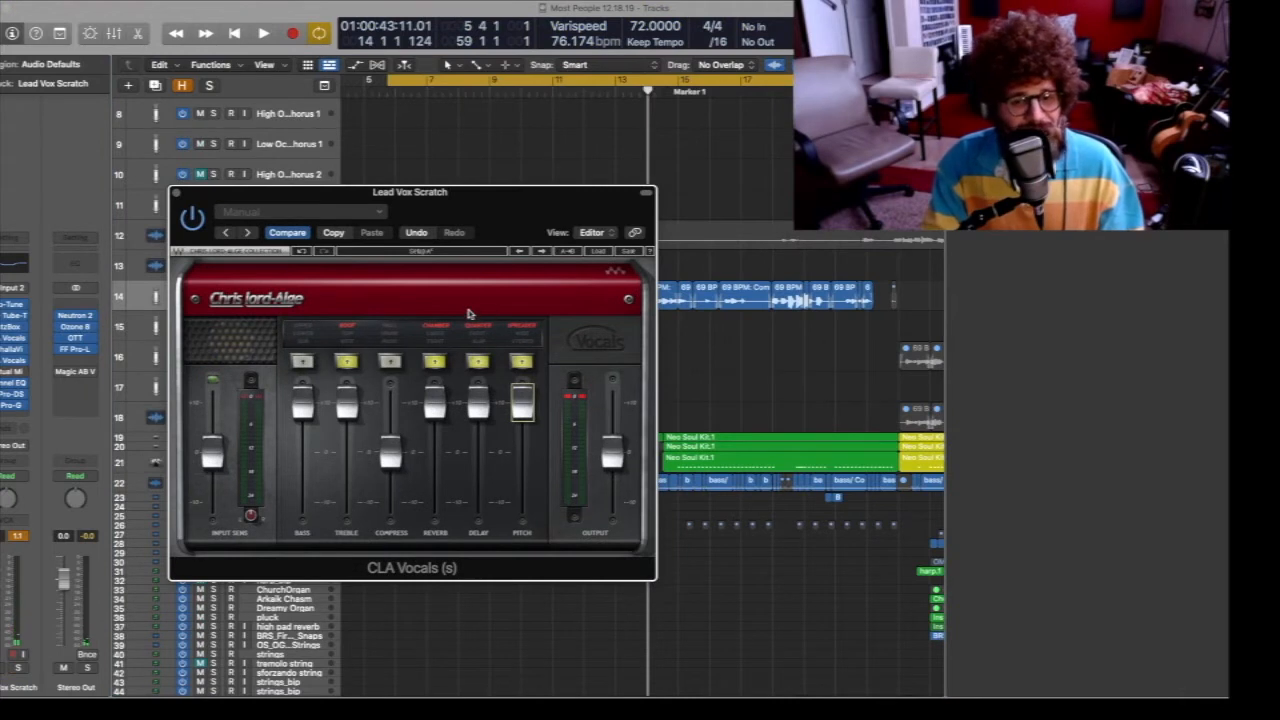
{"action": "left_click_drag", "start_coordinate": [531, 207], "coordinate": [968, 202]}
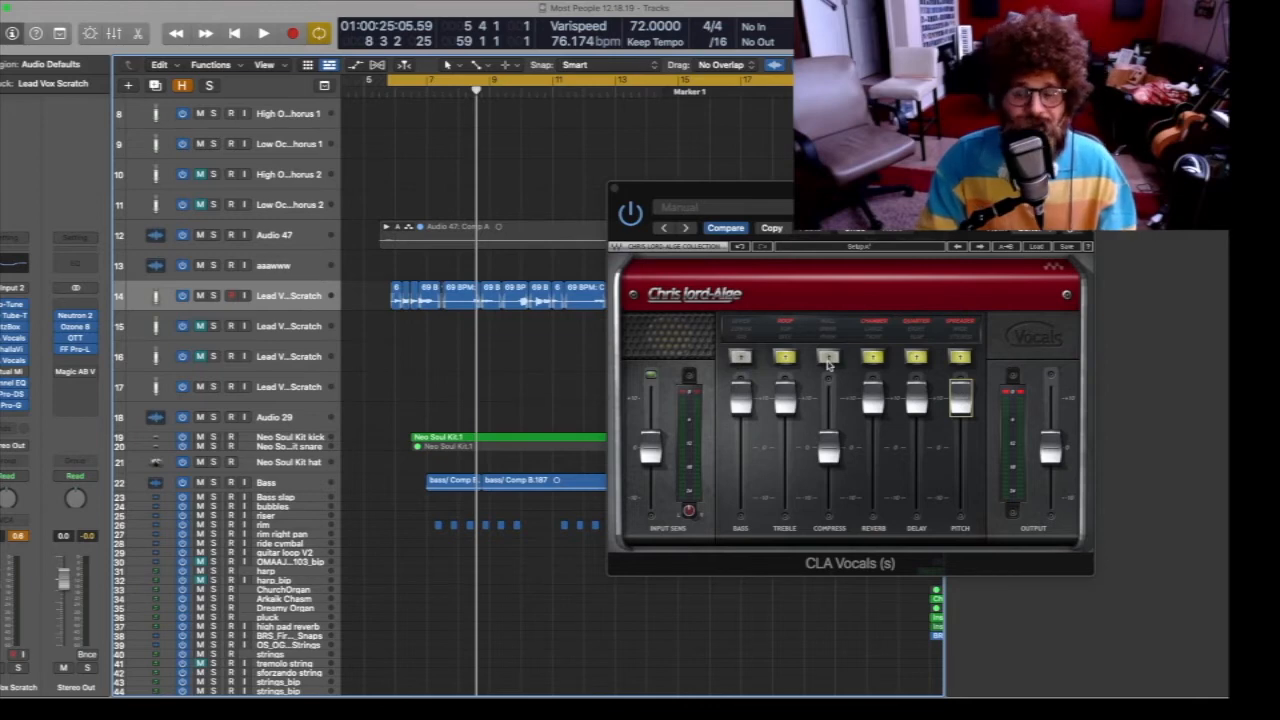
Set the CLA Vocals Compress section to Wall and raise its fader to about +10
{"action": "left_click", "coordinate": [828, 358]}
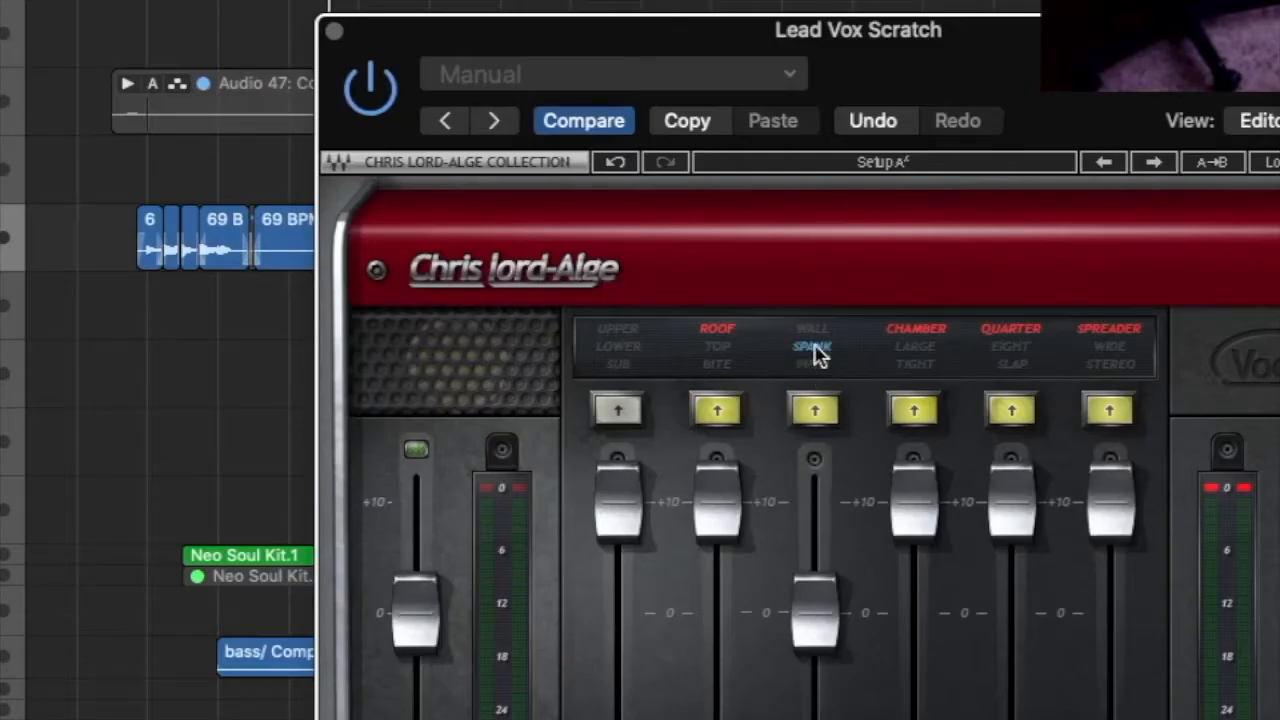
{"action": "left_click", "coordinate": [822, 340]}
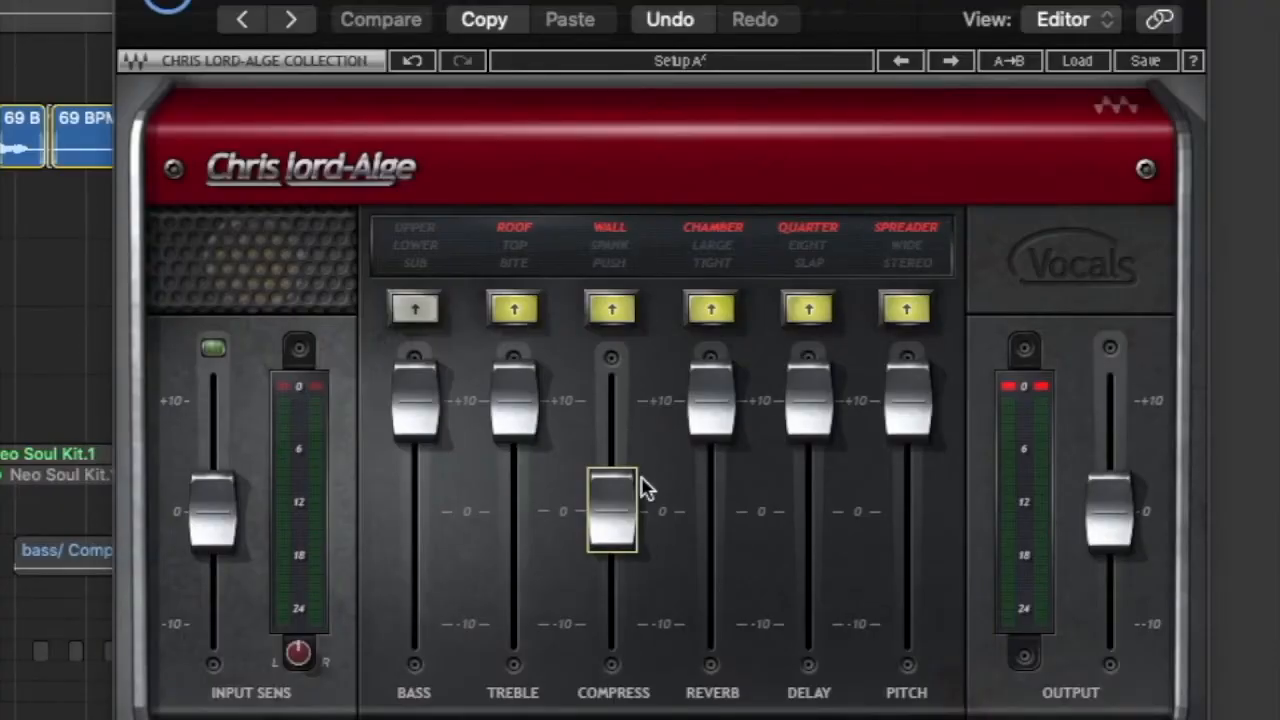
{"action": "left_click_drag", "start_coordinate": [616, 502], "coordinate": [611, 392]}
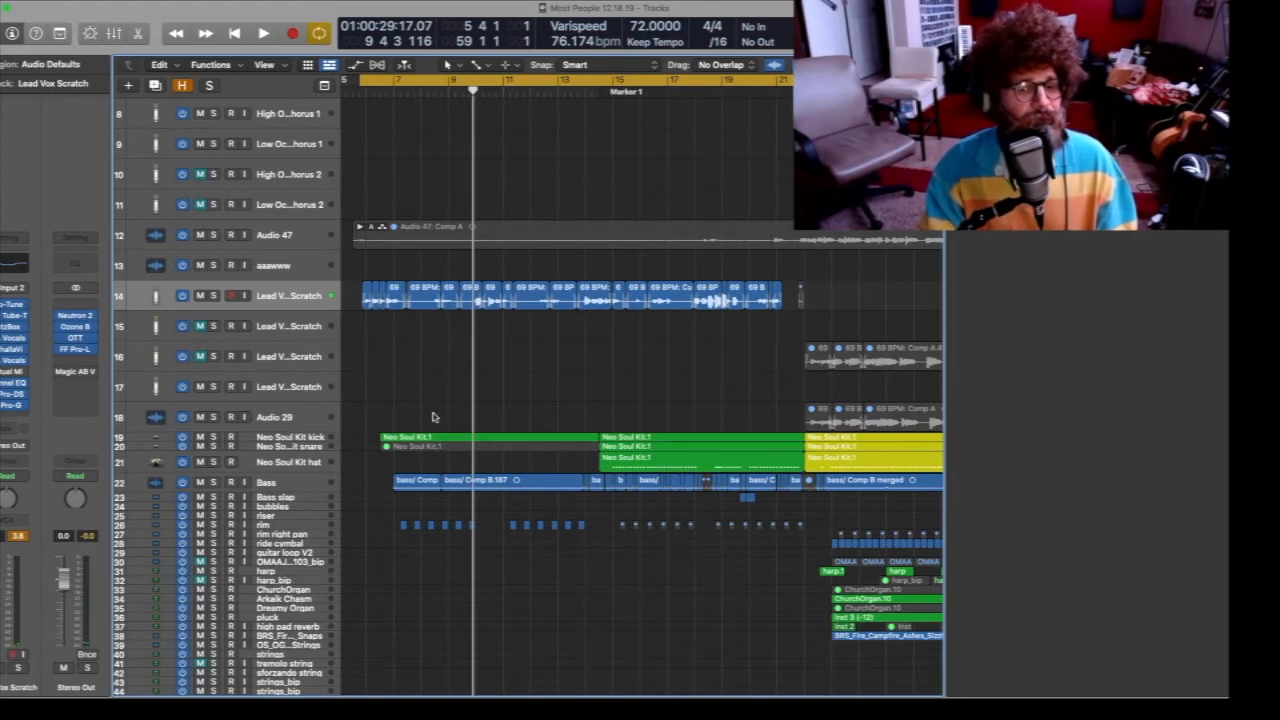
Enlarge the track heights of the Neo Soul Kit kick and Bass tracks
{"action": "scroll", "coordinate": [478, 384], "scroll_direction": "down", "scroll_amount": 2}
{"action": "scroll", "coordinate": [304, 352], "scroll_direction": "down", "scroll_amount": 1}
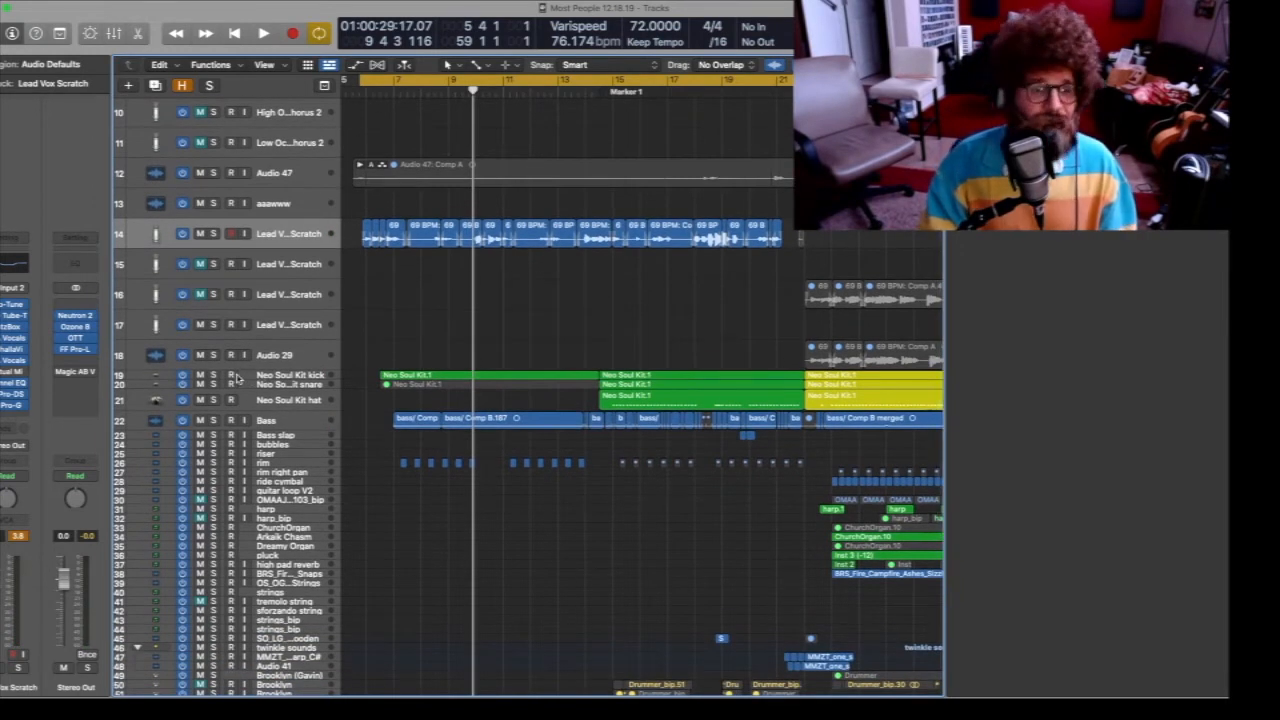
{"action": "left_click_drag", "start_coordinate": [249, 377], "coordinate": [245, 419]}
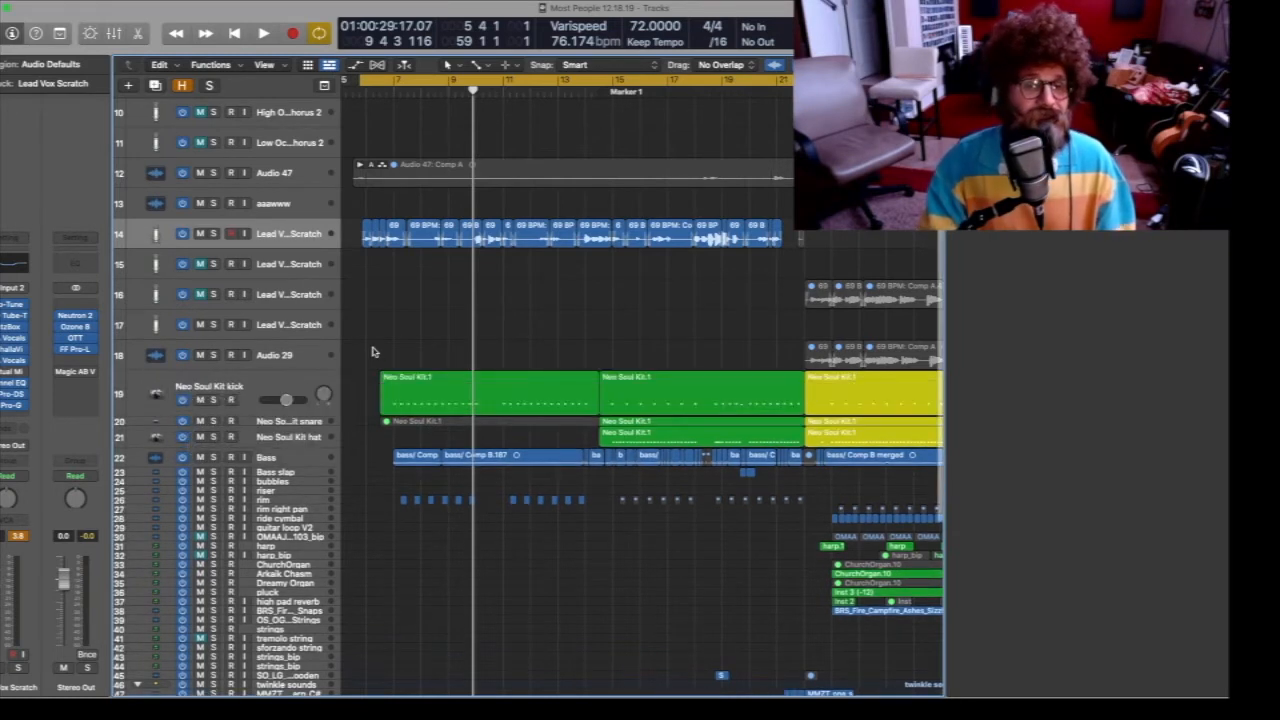
{"action": "scroll", "coordinate": [371, 349], "scroll_direction": "down", "scroll_amount": 5}
{"action": "left_click_drag", "start_coordinate": [258, 368], "coordinate": [255, 433]}
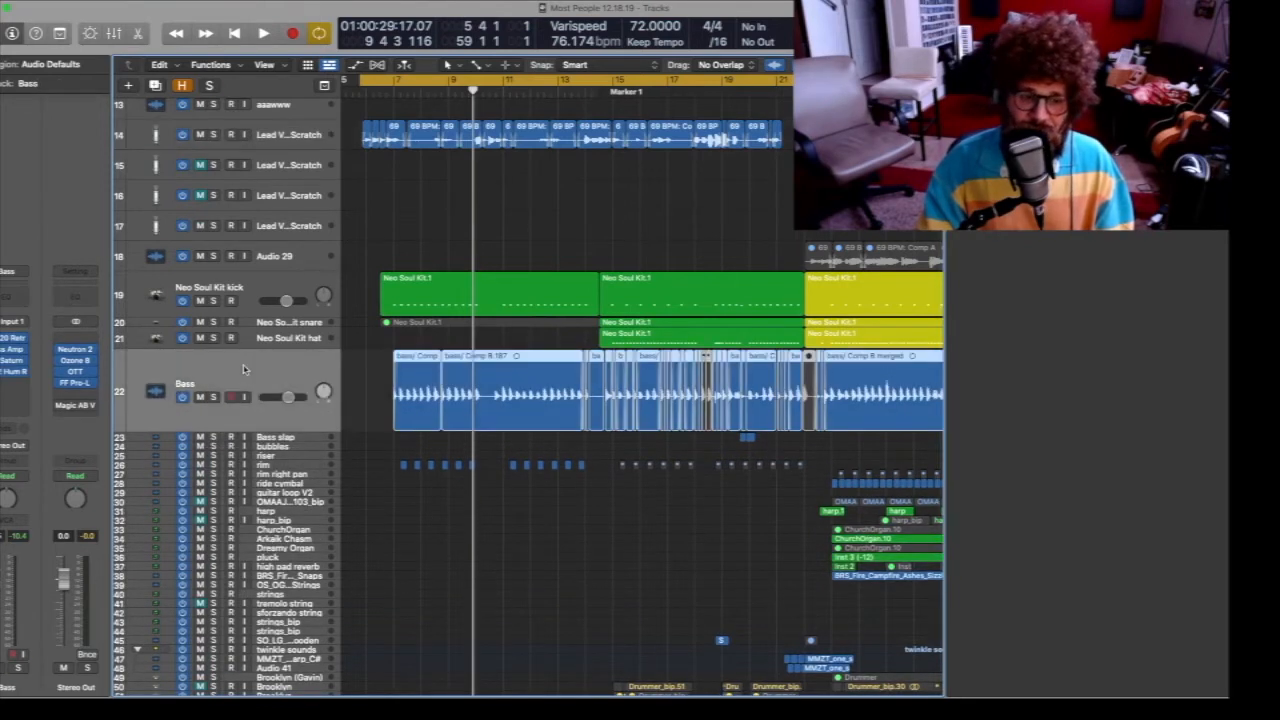
Solo the Bass track and play it back from bar 7
{"action": "key", "text": "s"}
{"action": "scroll", "coordinate": [366, 384], "scroll_direction": "up", "scroll_amount": 5}
{"action": "scroll", "coordinate": [366, 384], "scroll_direction": "left", "scroll_amount": 5}
{"action": "scroll", "coordinate": [463, 391], "scroll_direction": "left", "scroll_amount": 4}
{"action": "key", "text": "space"}
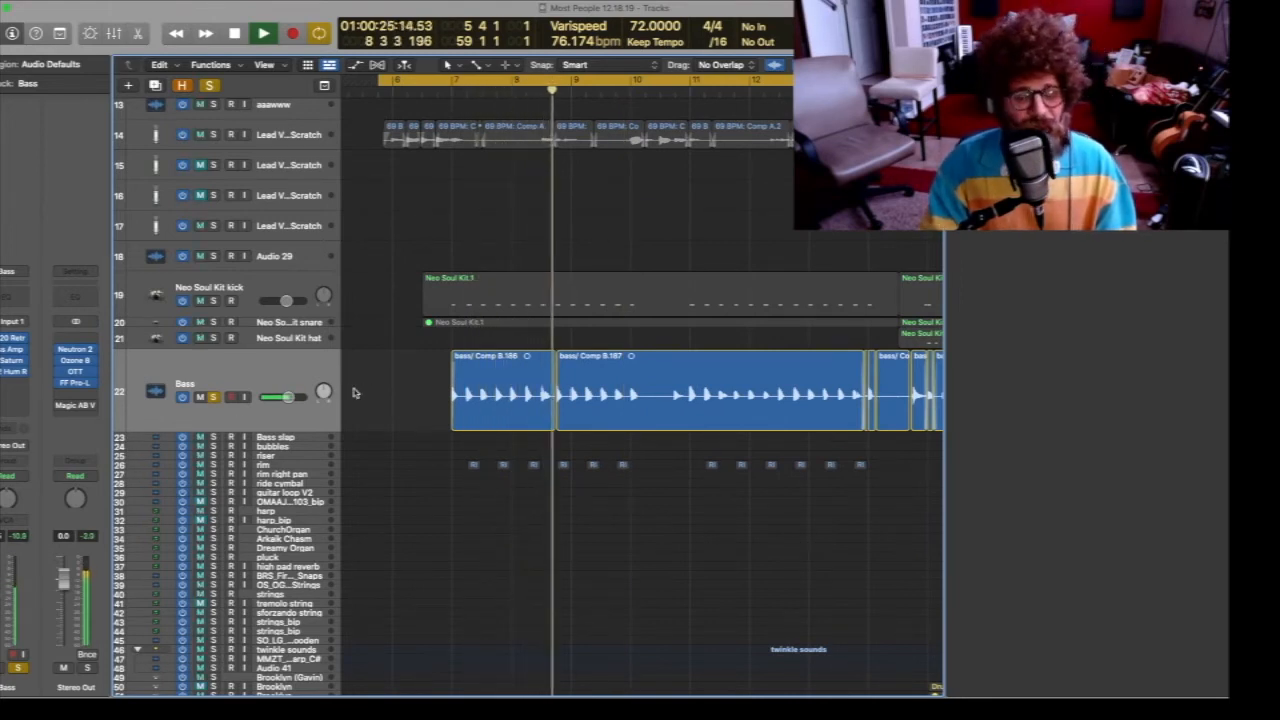
{"action": "left_click", "coordinate": [456, 84]}
Set the Bass section of CLA Vocals on the Bass track to Sub and raise its fader to about +10 during playback
{"action": "key", "text": "space"}
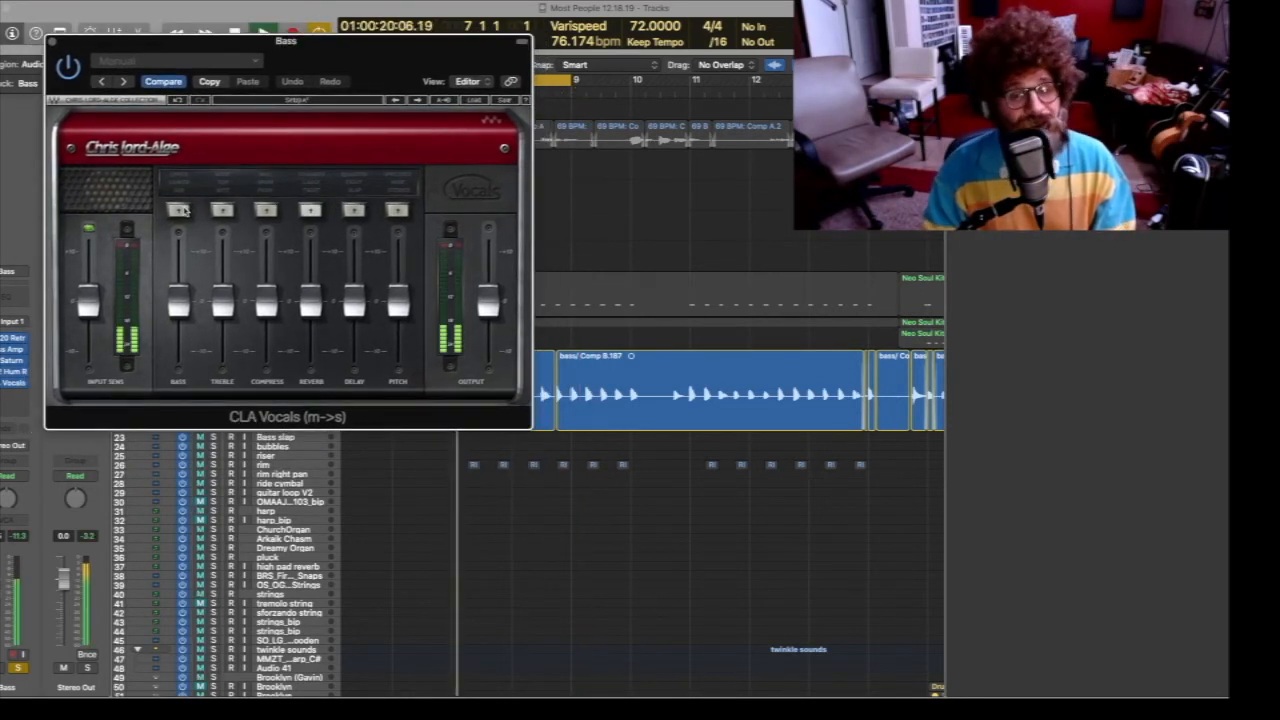
{"action": "left_click", "coordinate": [178, 210]}
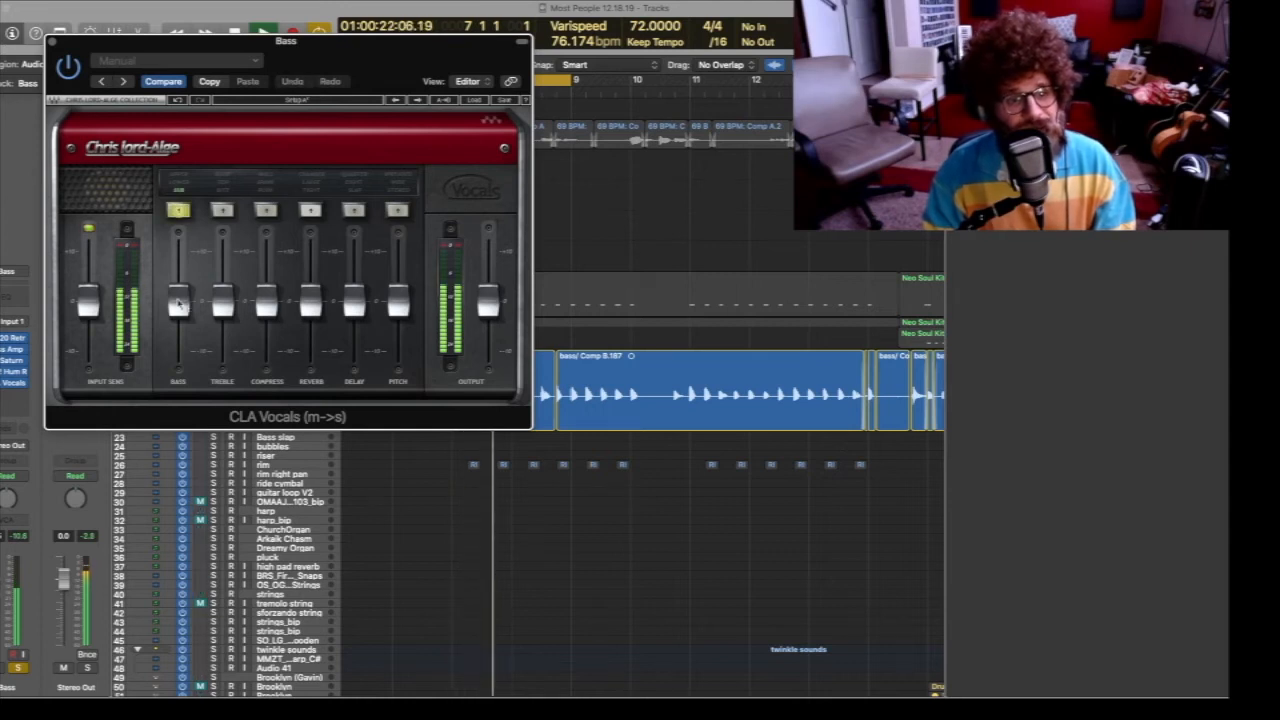
{"action": "left_click_drag", "start_coordinate": [178, 298], "coordinate": [180, 258]}
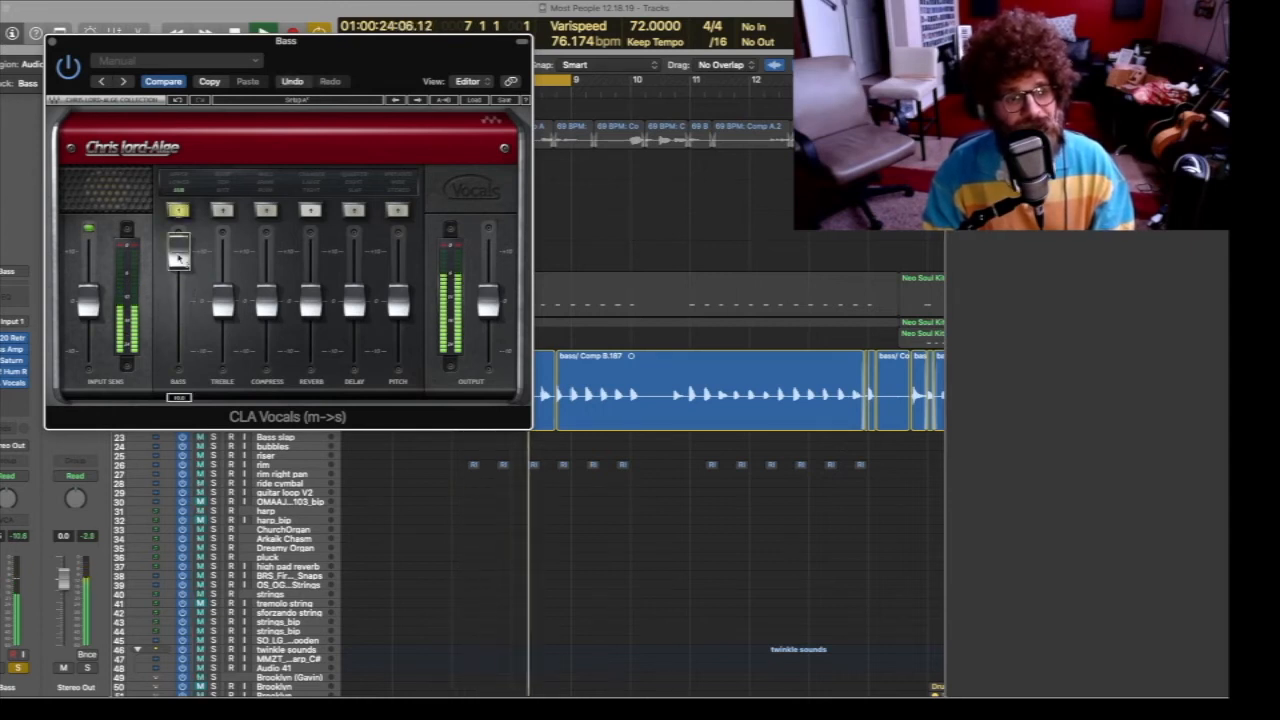
Set the Treble section of CLA Vocals on the Bass track to Bite and raise its fader to about +10
{"action": "left_click", "coordinate": [222, 210]}
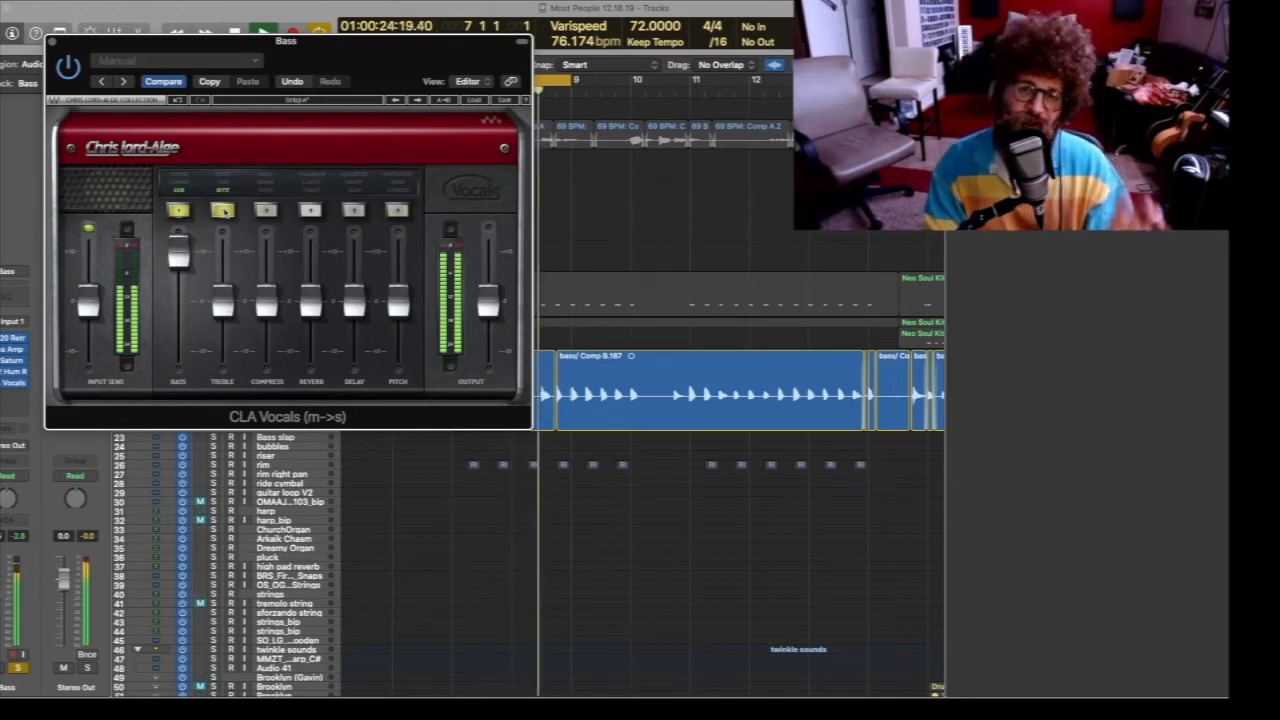
{"action": "mouse_move", "coordinate": [221, 308]}
{"action": "left_click_drag", "start_coordinate": [221, 308], "coordinate": [222, 258]}
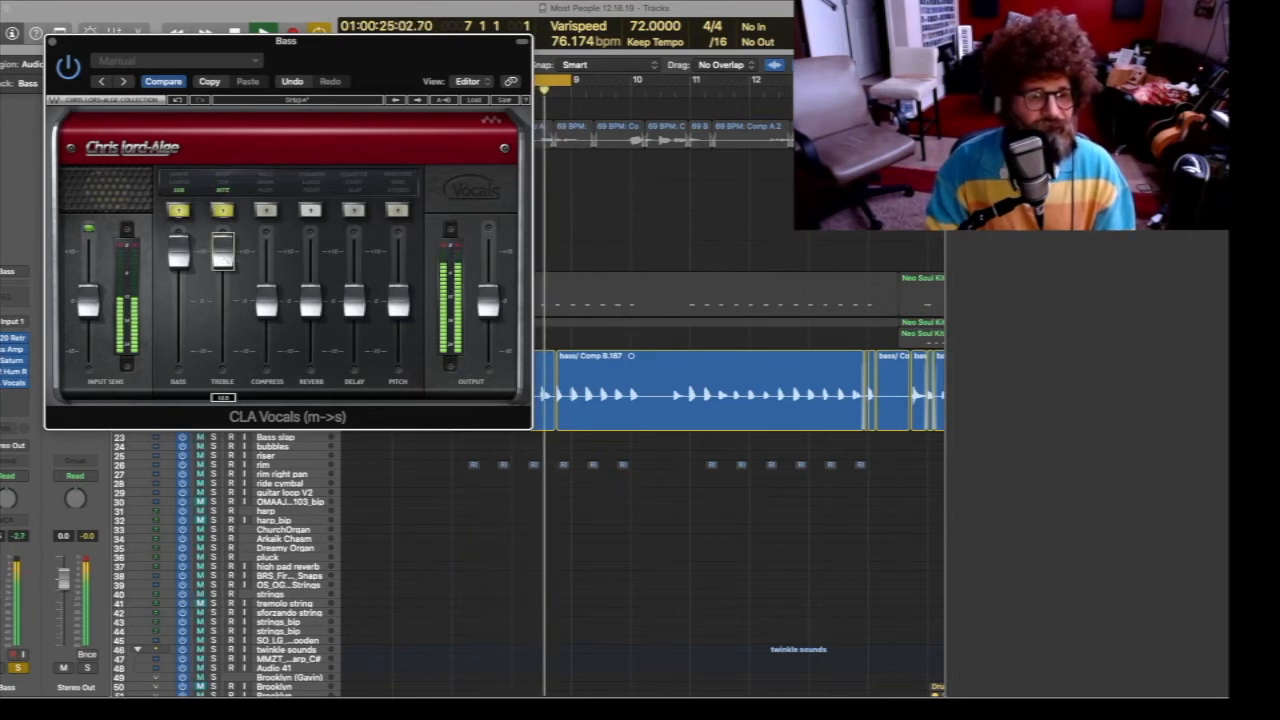
Set the Compress section of CLA Vocals on the Bass track to Wall and raise its fader to about +10
{"action": "left_click", "coordinate": [265, 210]}
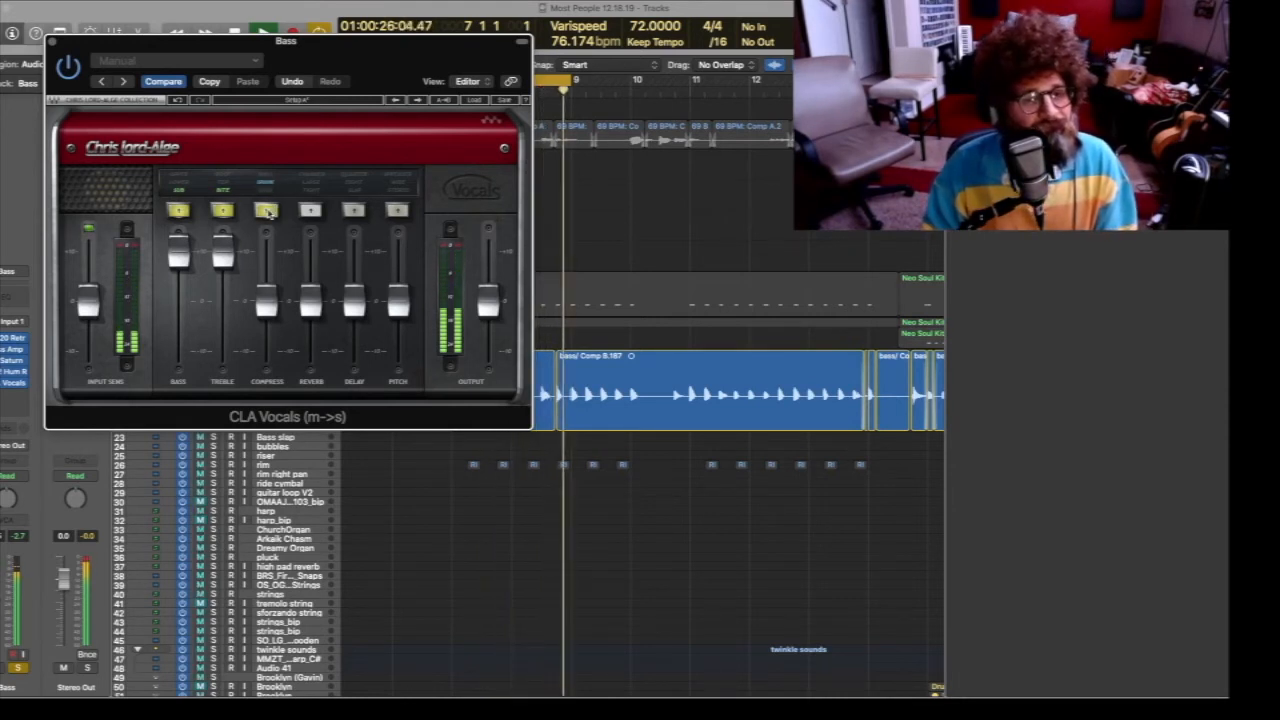
{"action": "left_click_drag", "start_coordinate": [265, 289], "coordinate": [268, 320]}
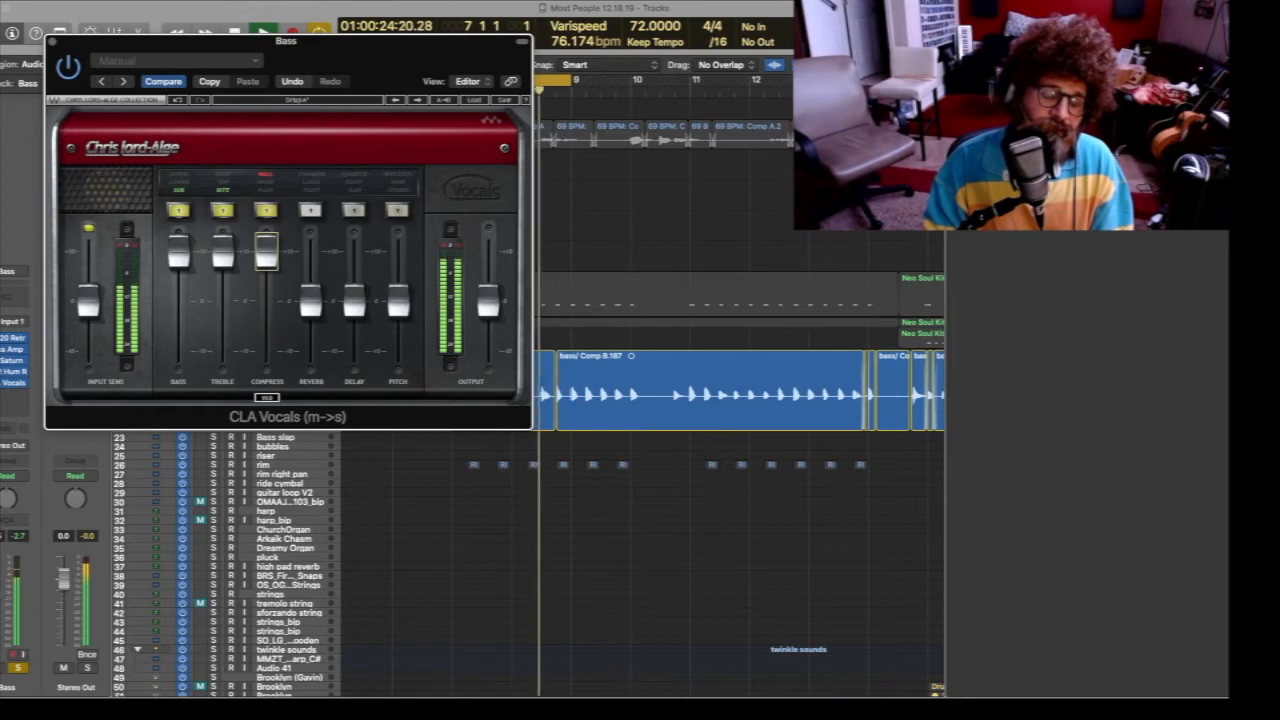
{"action": "left_click_drag", "start_coordinate": [268, 320], "coordinate": [268, 257]}
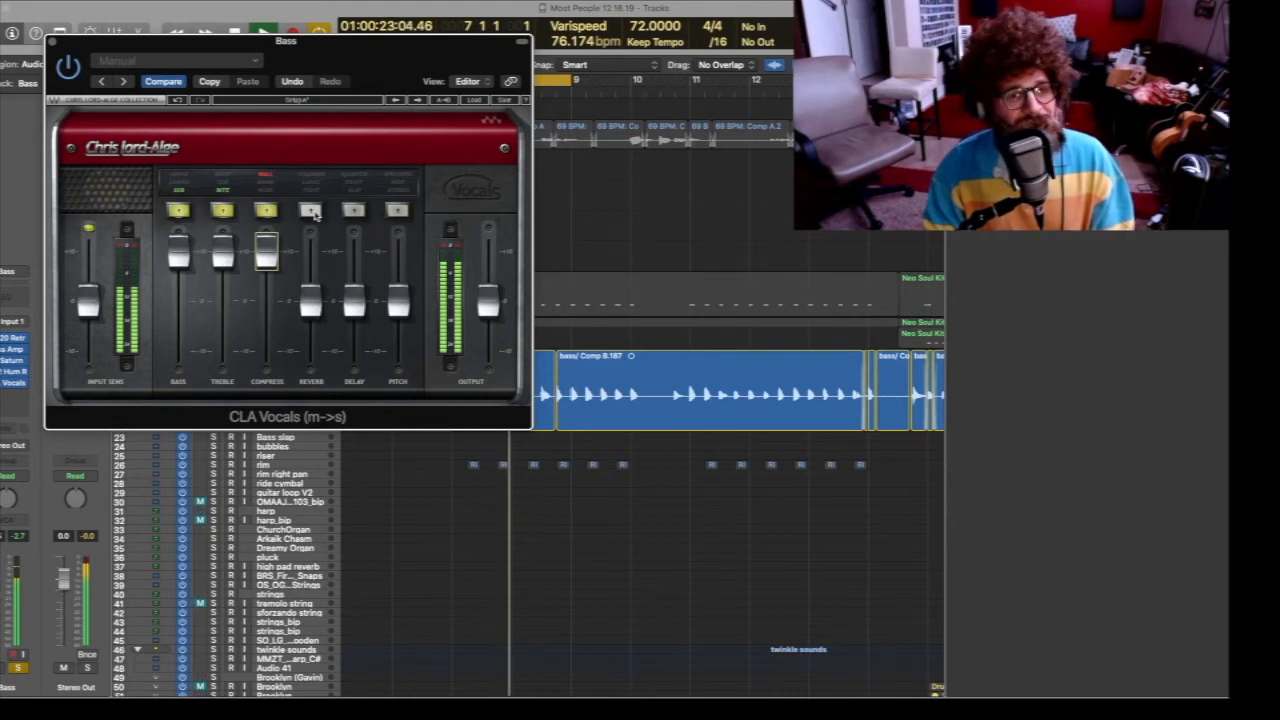
Set the Bass track's CLA Vocals Reverb to Chamber and Delay to Eight, and raise both faders to about +10
{"action": "left_click", "coordinate": [311, 211]}
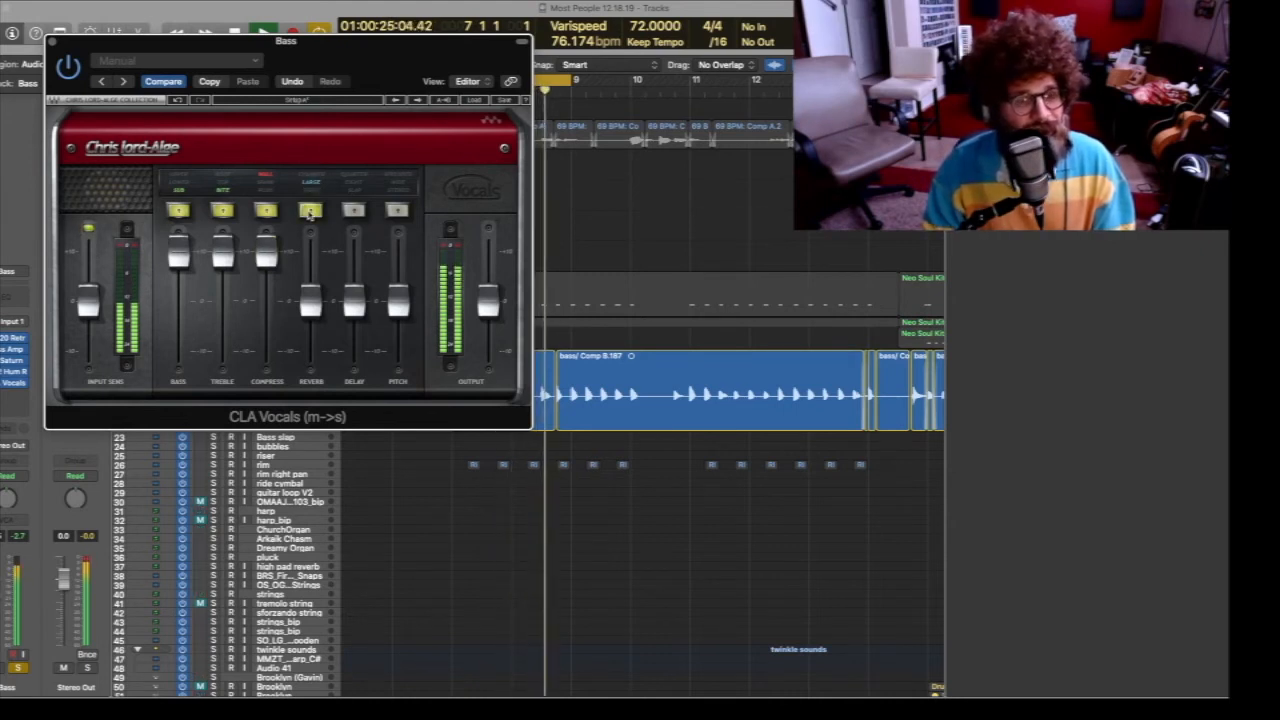
{"action": "left_click_drag", "start_coordinate": [310, 305], "coordinate": [310, 252]}
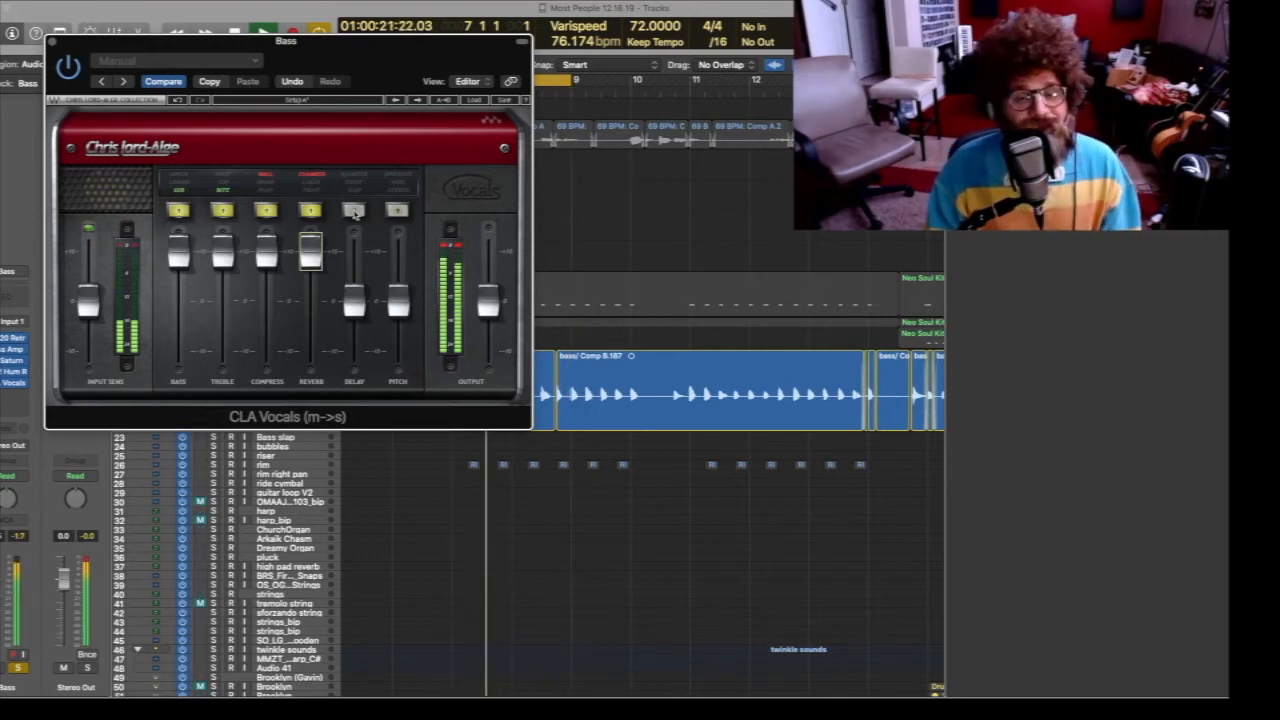
{"action": "left_click", "coordinate": [354, 210]}
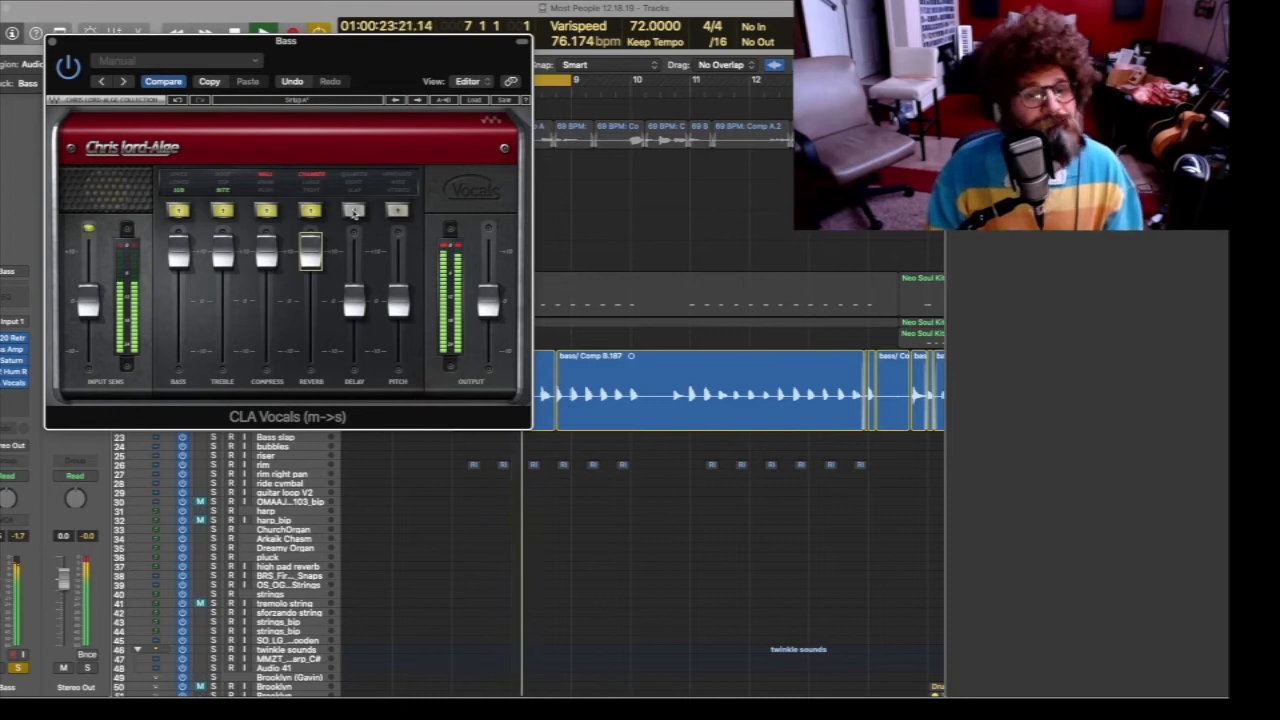
{"action": "left_click_drag", "start_coordinate": [352, 300], "coordinate": [351, 248]}
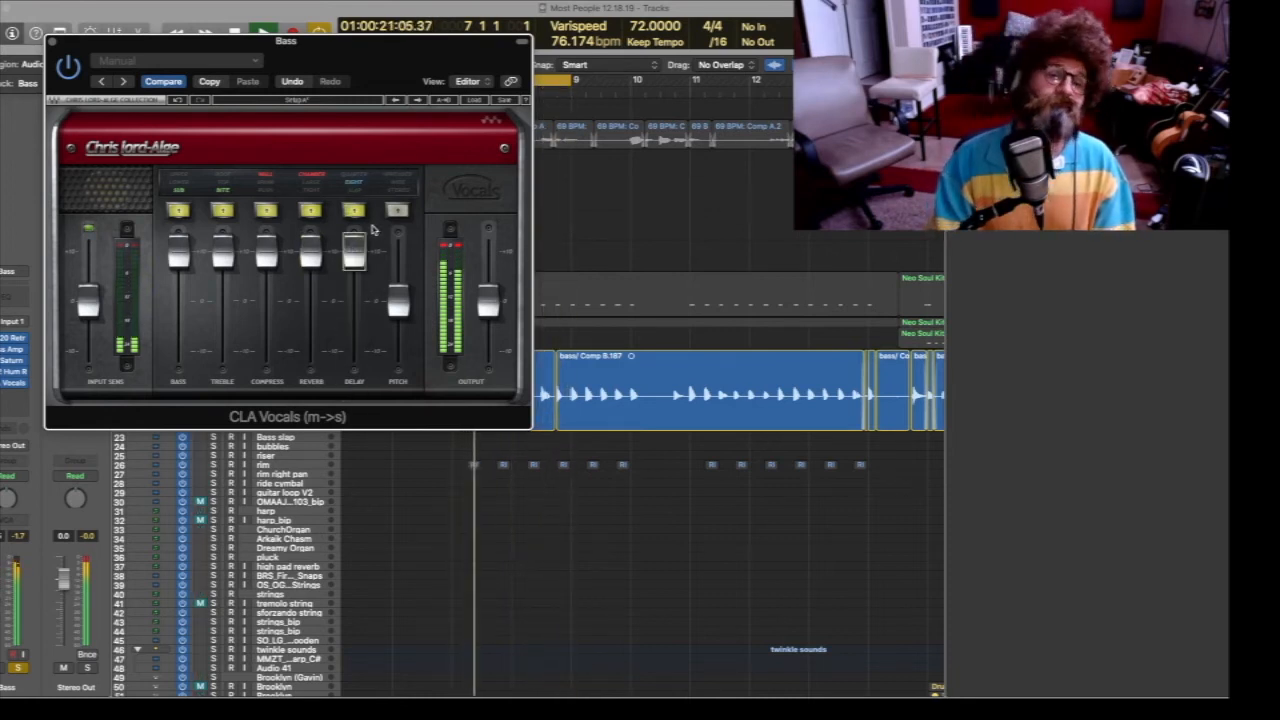
Stop playback with the plug-in window hidden and unsolo the Bass track, moving on to Marker 2 at bar 22
{"action": "key", "text": "v"}
{"action": "key", "text": "space"}
{"action": "scroll", "coordinate": [432, 390], "scroll_direction": "right", "scroll_amount": 2}
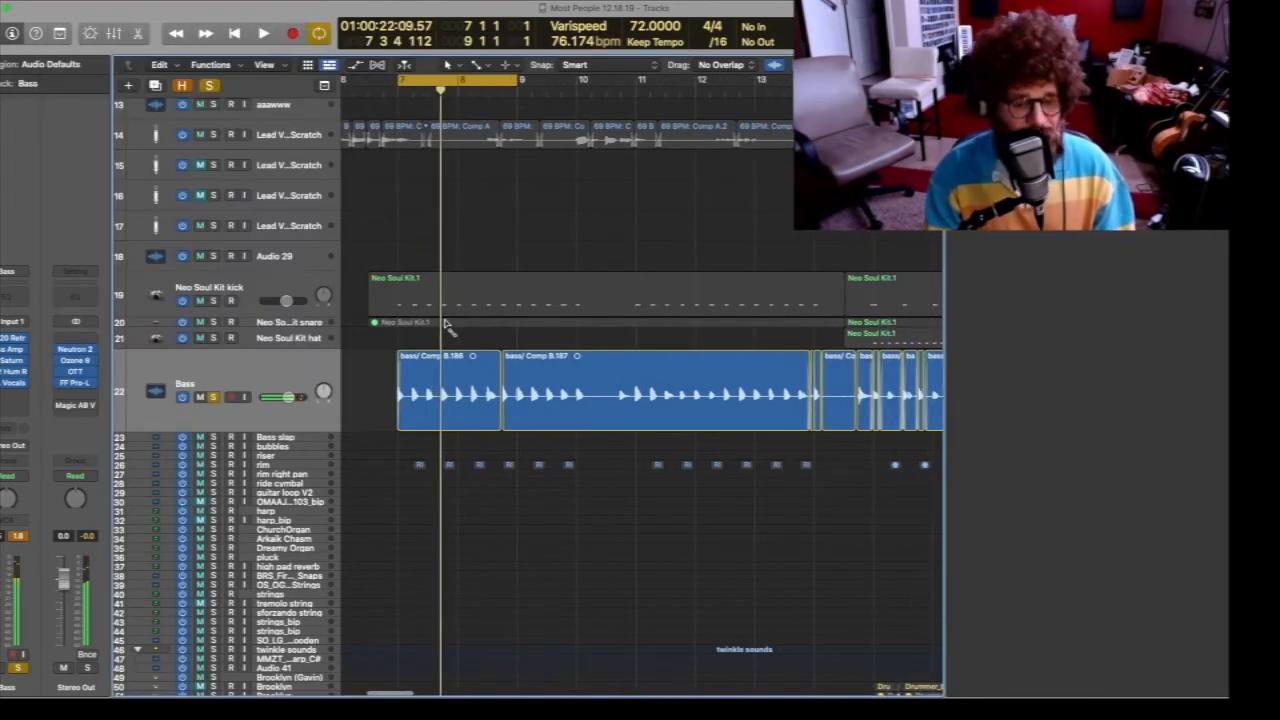
{"action": "key", "text": "s"}
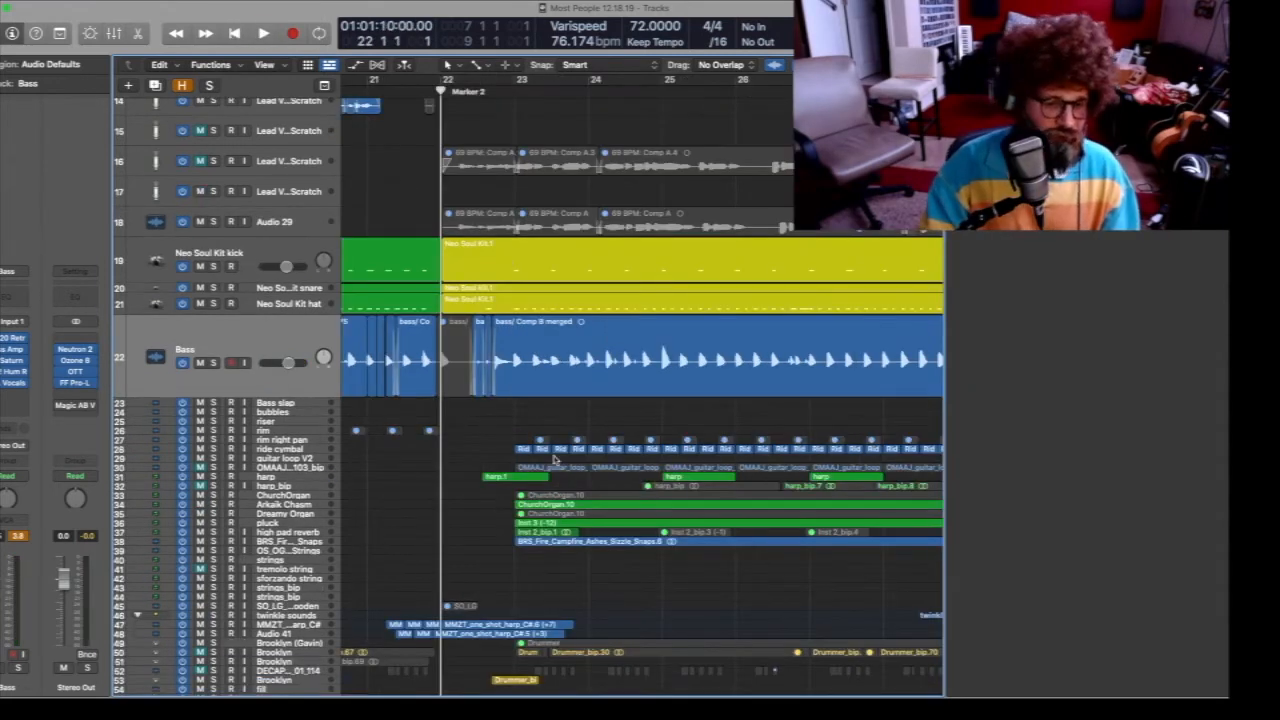
{"action": "scroll", "coordinate": [478, 417], "scroll_direction": "right", "scroll_amount": 2}
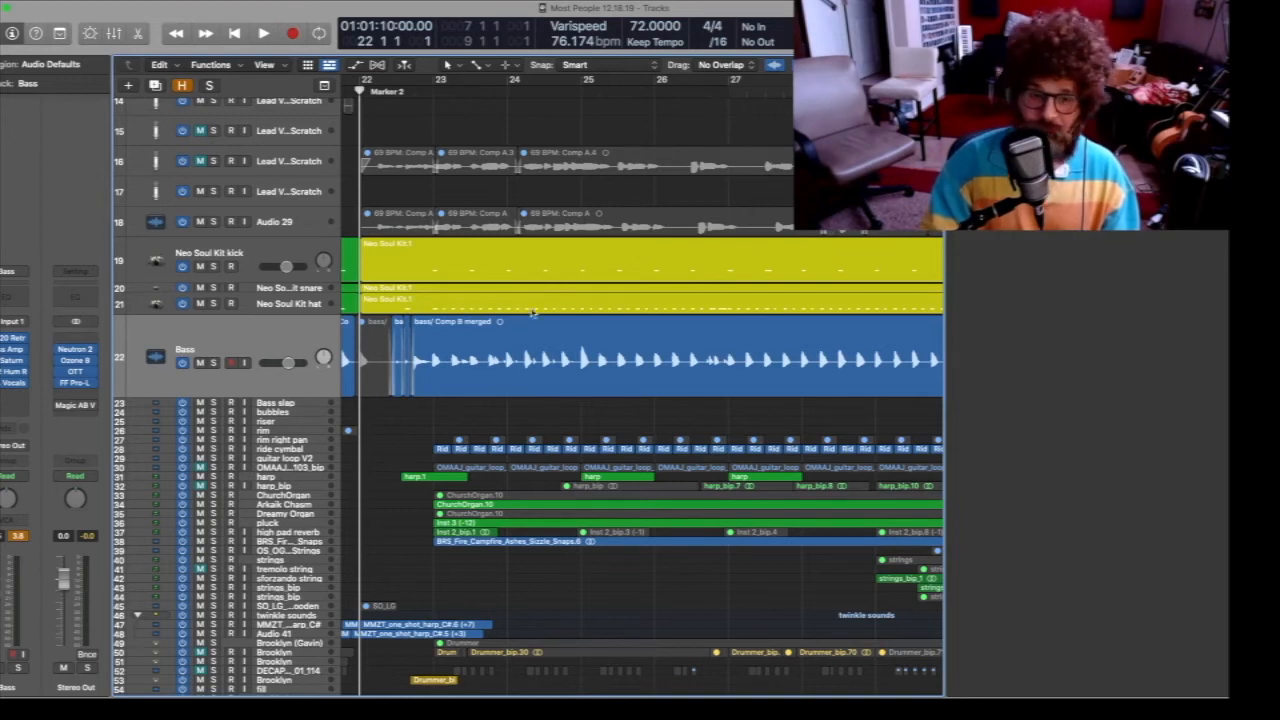
{"action": "scroll", "coordinate": [532, 312], "scroll_direction": "left", "scroll_amount": 2}
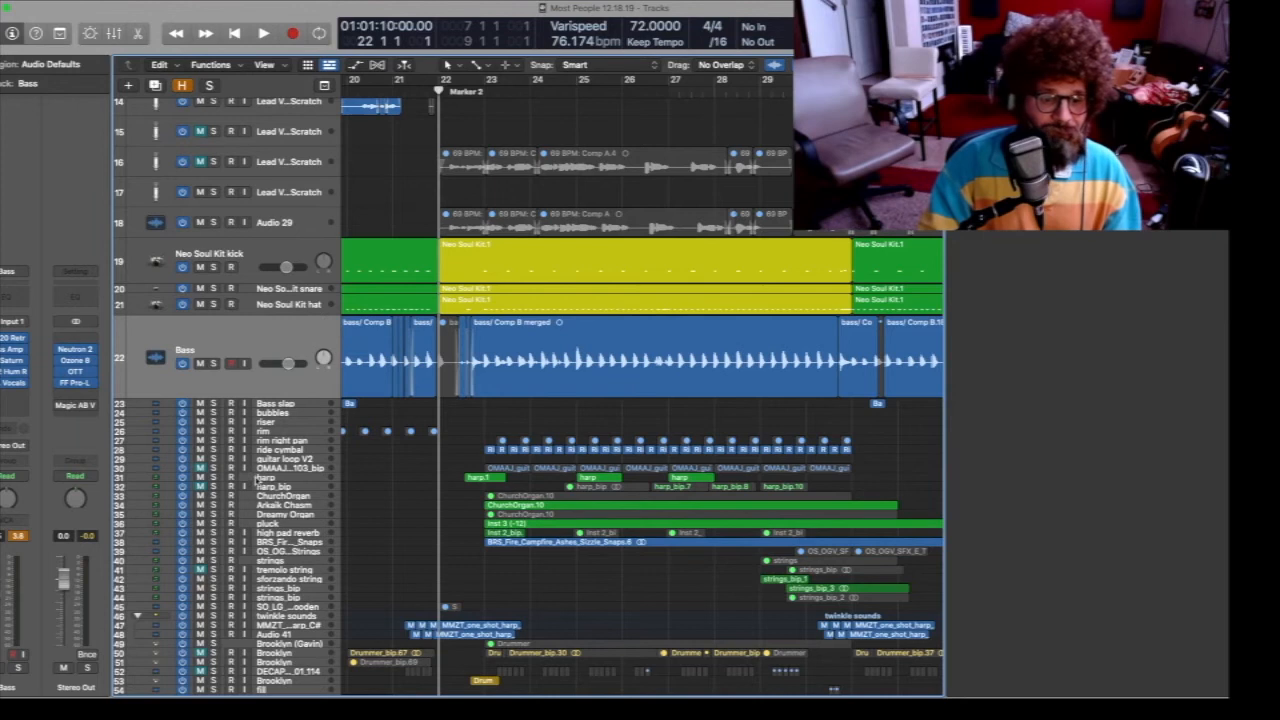
Enlarge the harp track and open its CLA Vocals plug-in
{"action": "left_click_drag", "start_coordinate": [258, 481], "coordinate": [250, 542]}
{"action": "left_click", "coordinate": [252, 498]}
{"action": "left_click", "coordinate": [14, 372]}
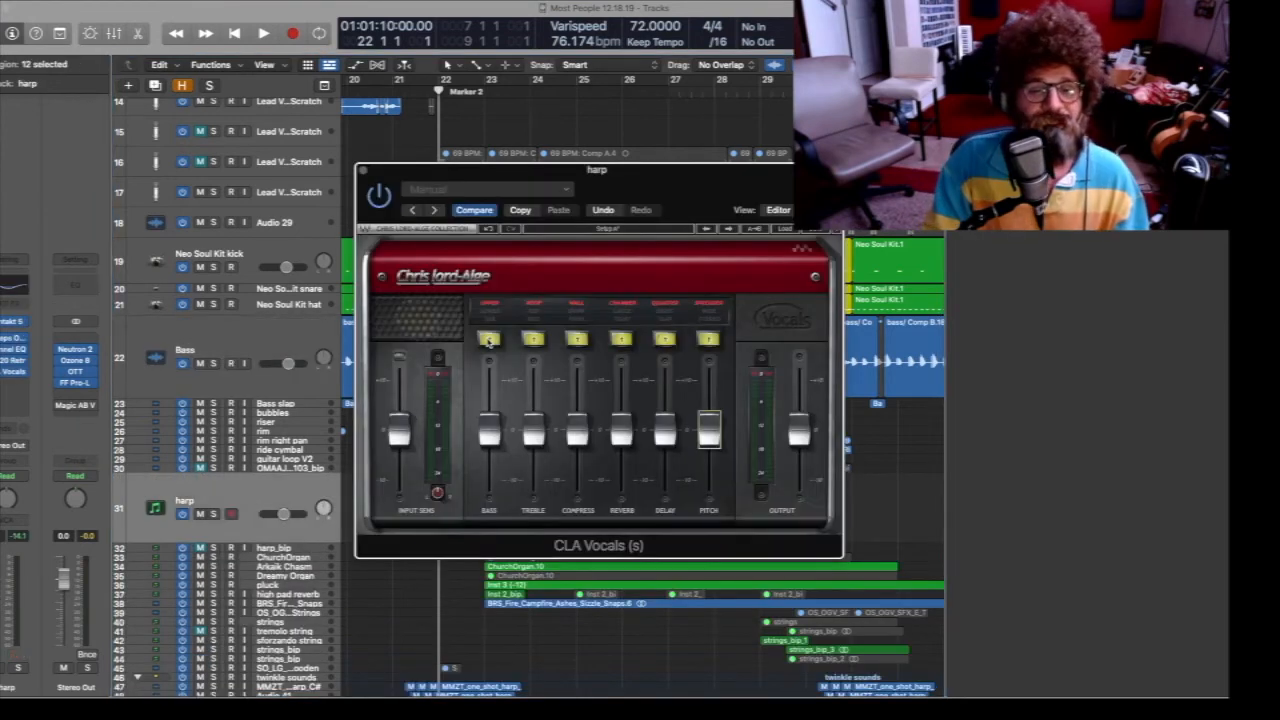
Raise the harp track's six CLA Vocals section faders plus Input Sens and Output to about +10, and close the plug-in
{"action": "left_click_drag", "start_coordinate": [489, 432], "coordinate": [491, 385]}
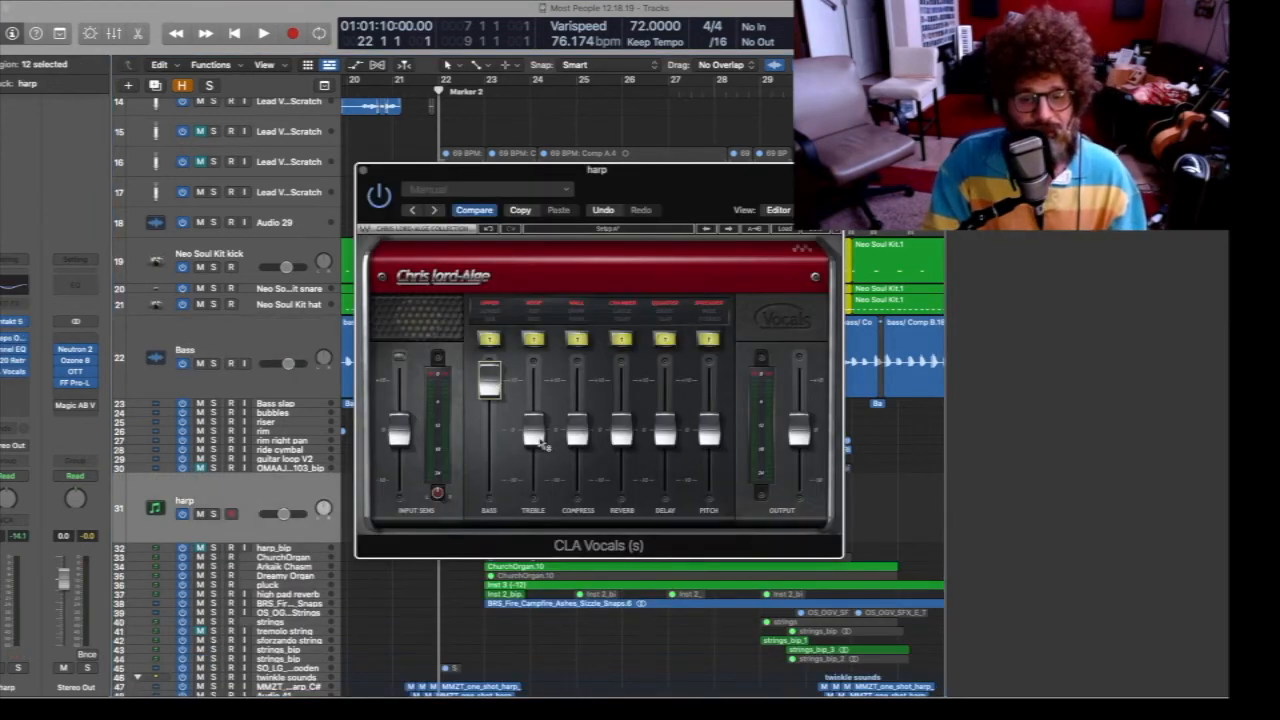
{"action": "left_click_drag", "start_coordinate": [578, 436], "coordinate": [577, 380]}
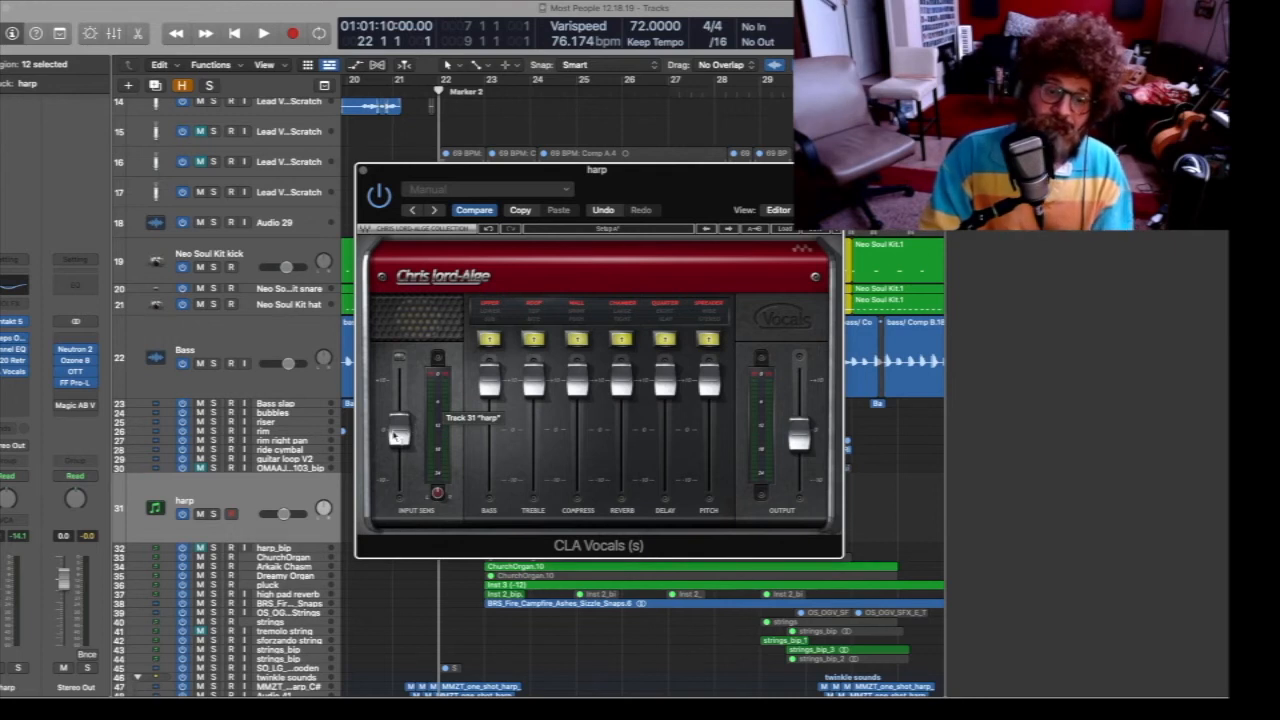
{"action": "left_click_drag", "start_coordinate": [398, 438], "coordinate": [398, 458]}
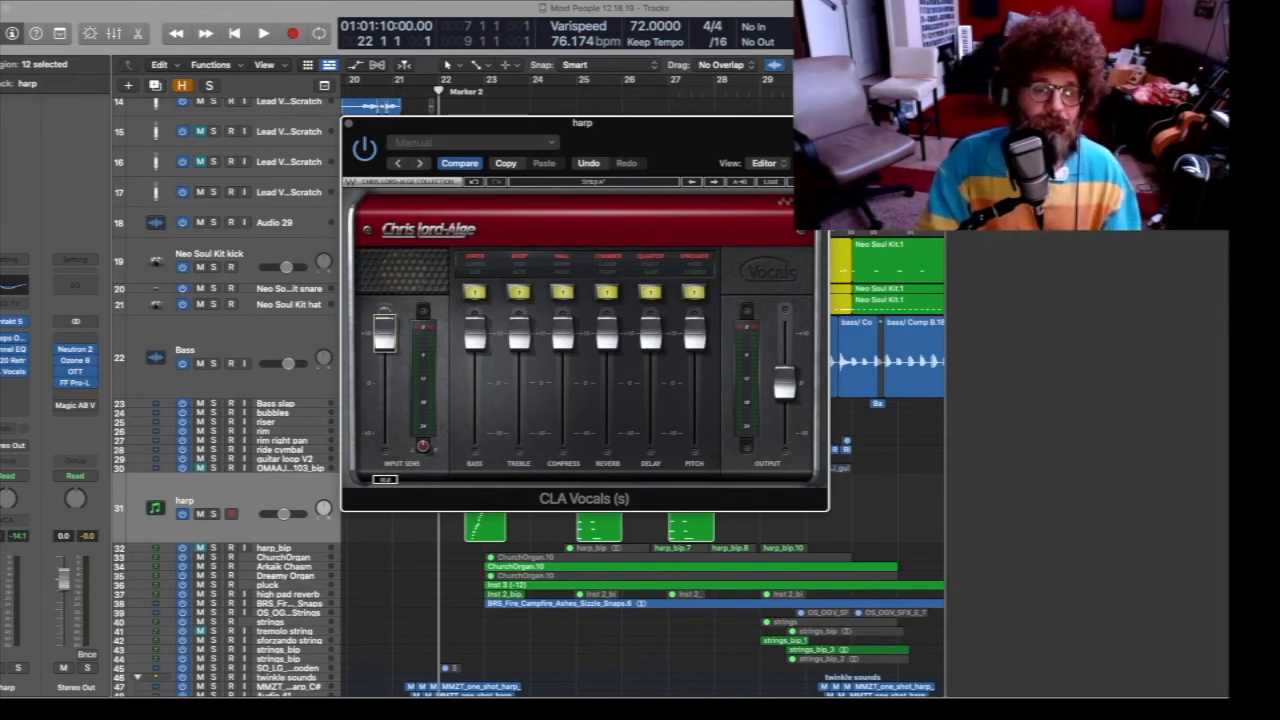
{"action": "left_click_drag", "start_coordinate": [784, 390], "coordinate": [784, 336]}
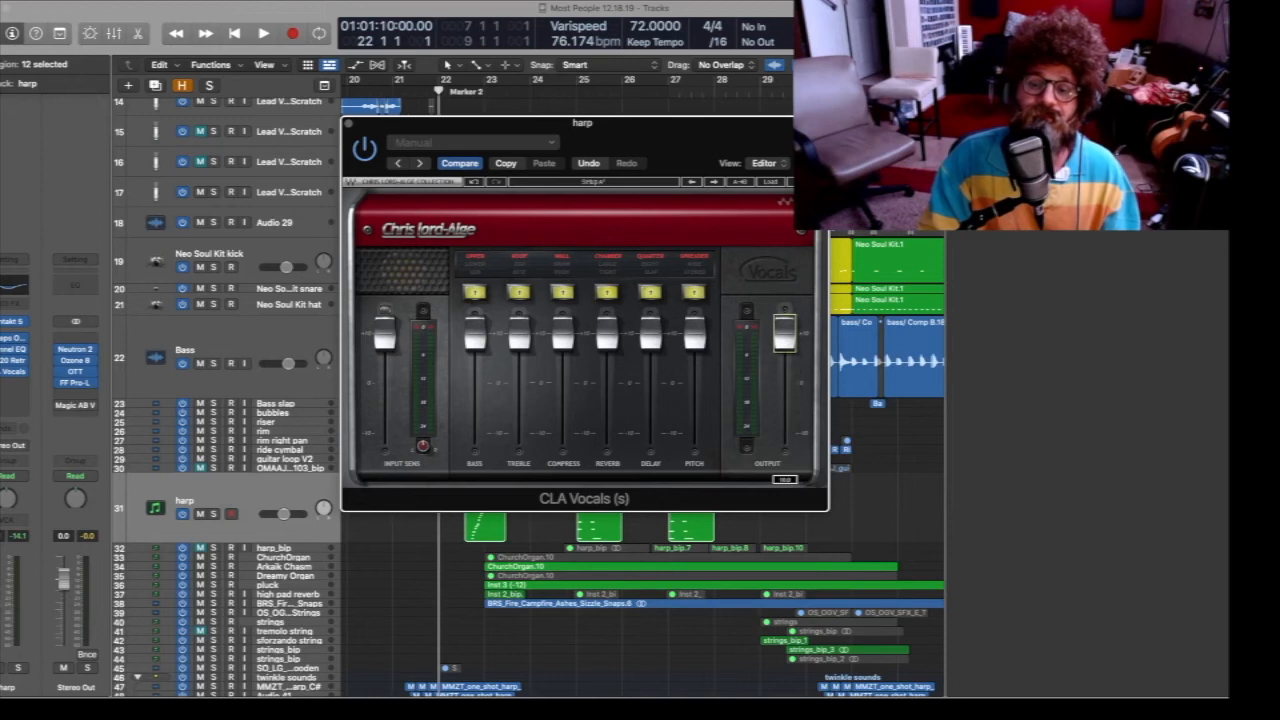
{"action": "left_click", "coordinate": [348, 124]}
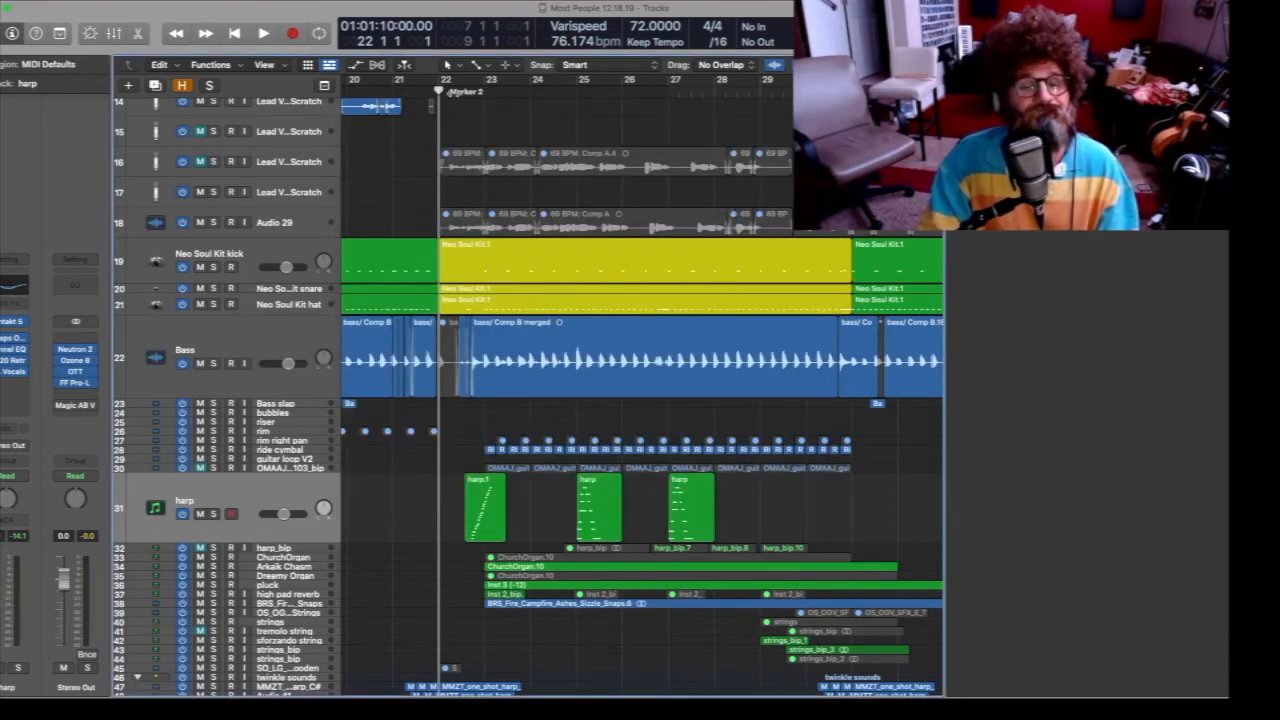
Play back the full mix from Marker 2 at bar 22 and dismiss the alert
{"action": "key", "text": "space"}
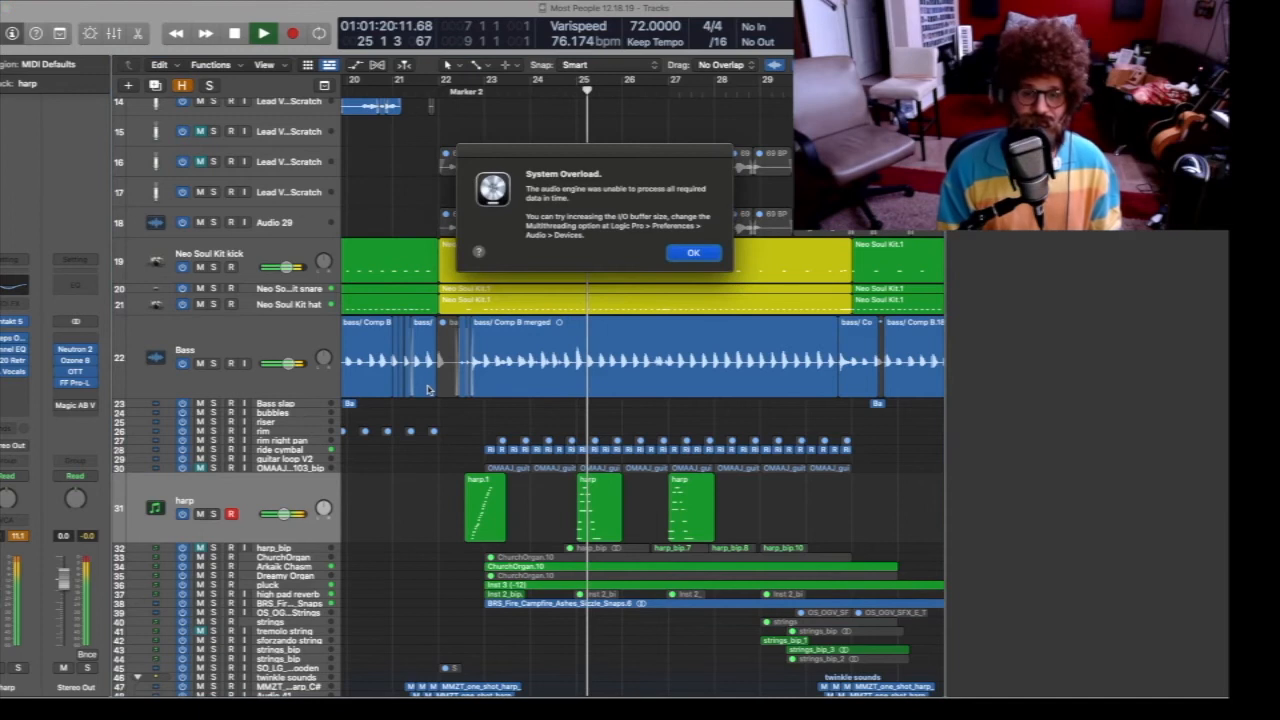
{"action": "key", "text": "Return"}
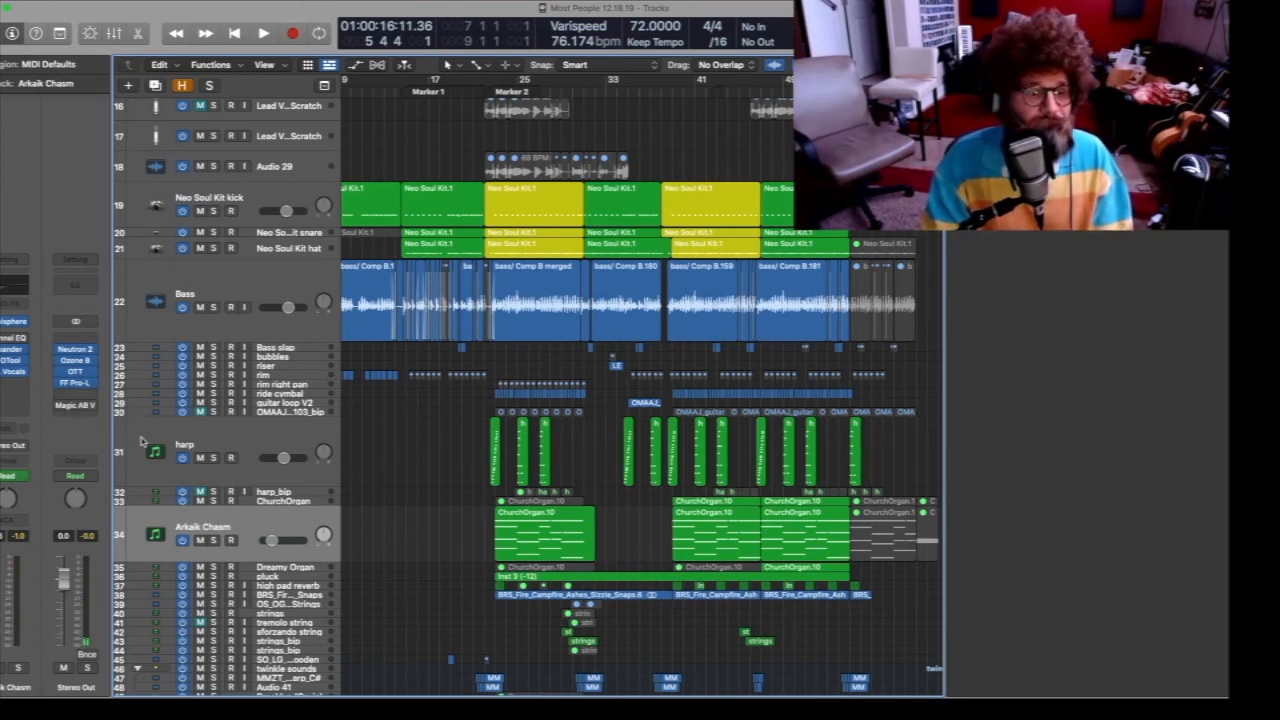
Insert the CLA Vocals plug-in on the Stereo Out channel in the slot below FF Pro-L
{"action": "left_click", "coordinate": [69, 396]}
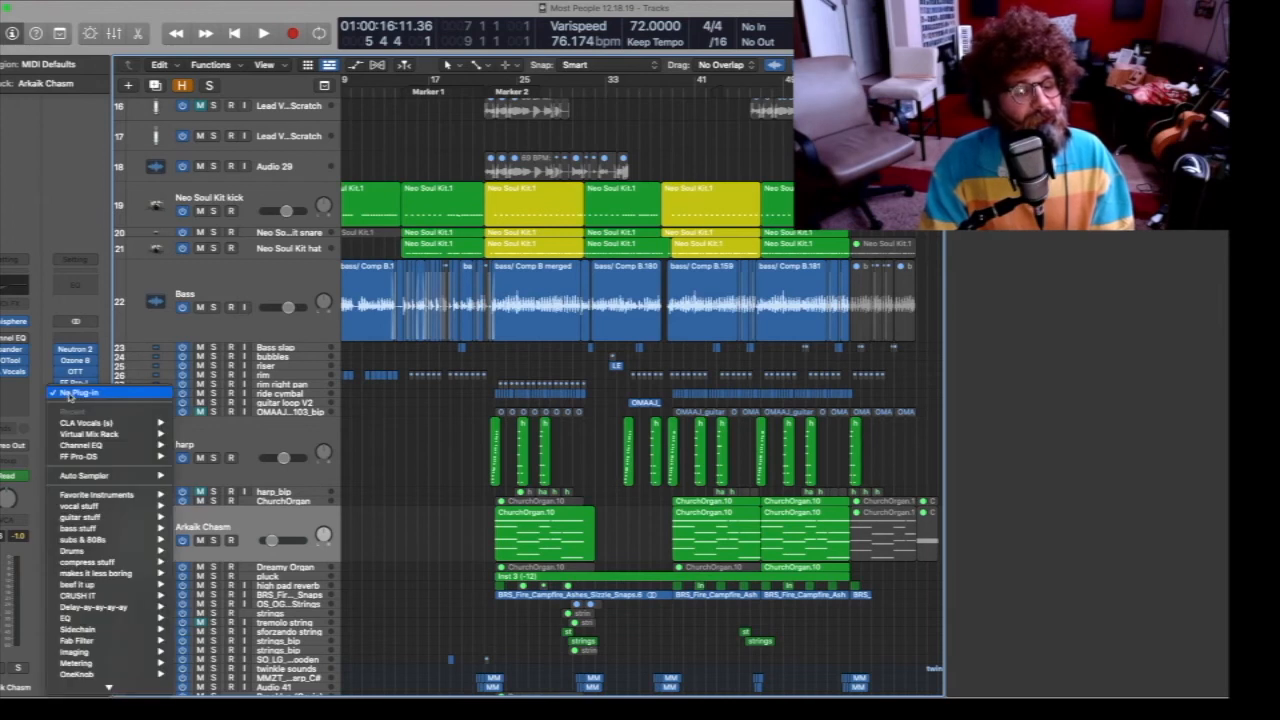
{"action": "mouse_move", "coordinate": [115, 424]}
{"action": "left_click", "coordinate": [248, 409]}
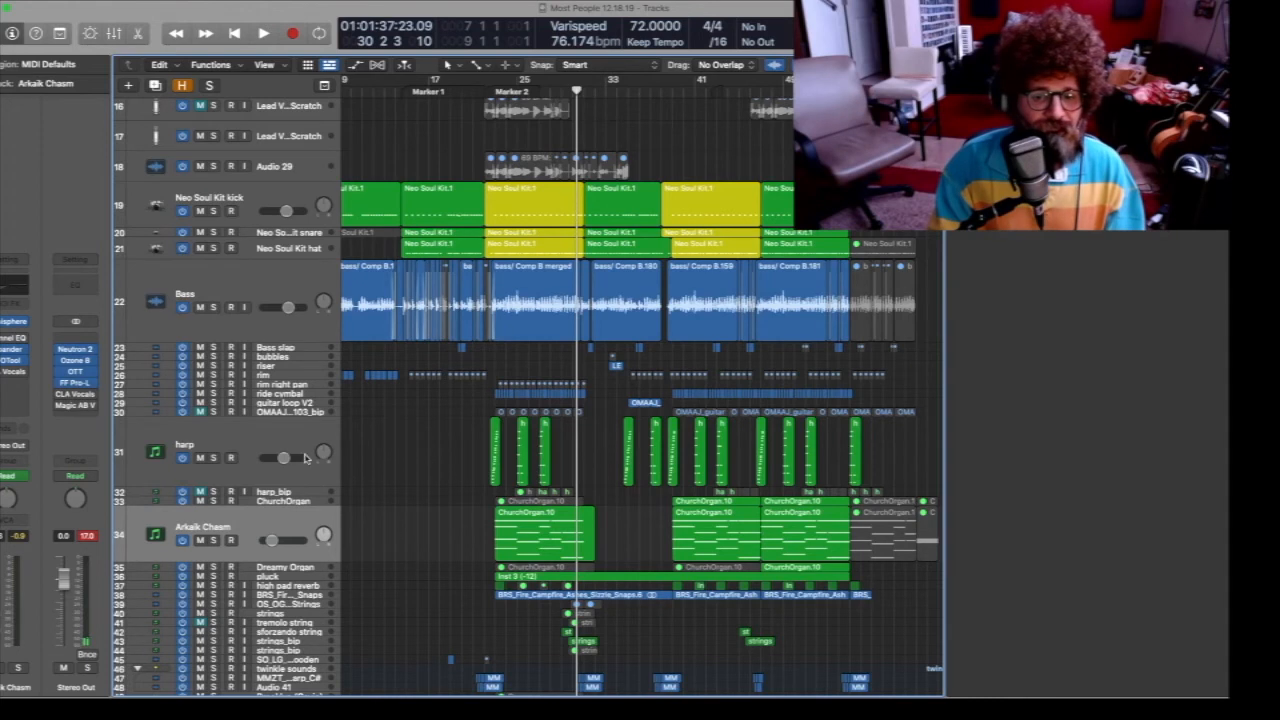
Examine the harp, Bass and Lead Vox Scratch tracks and their plug-in chains, going back to the earlier part of the song
{"action": "left_click", "coordinate": [262, 453]}
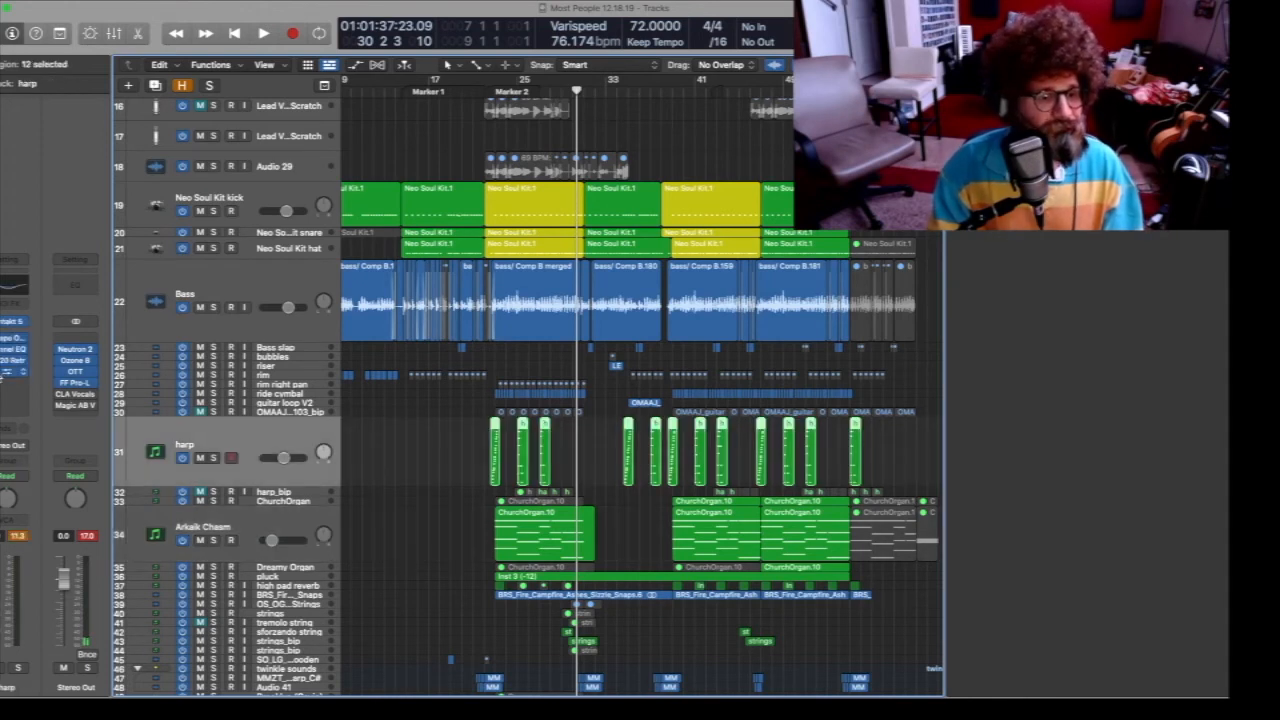
{"action": "left_click", "coordinate": [231, 285]}
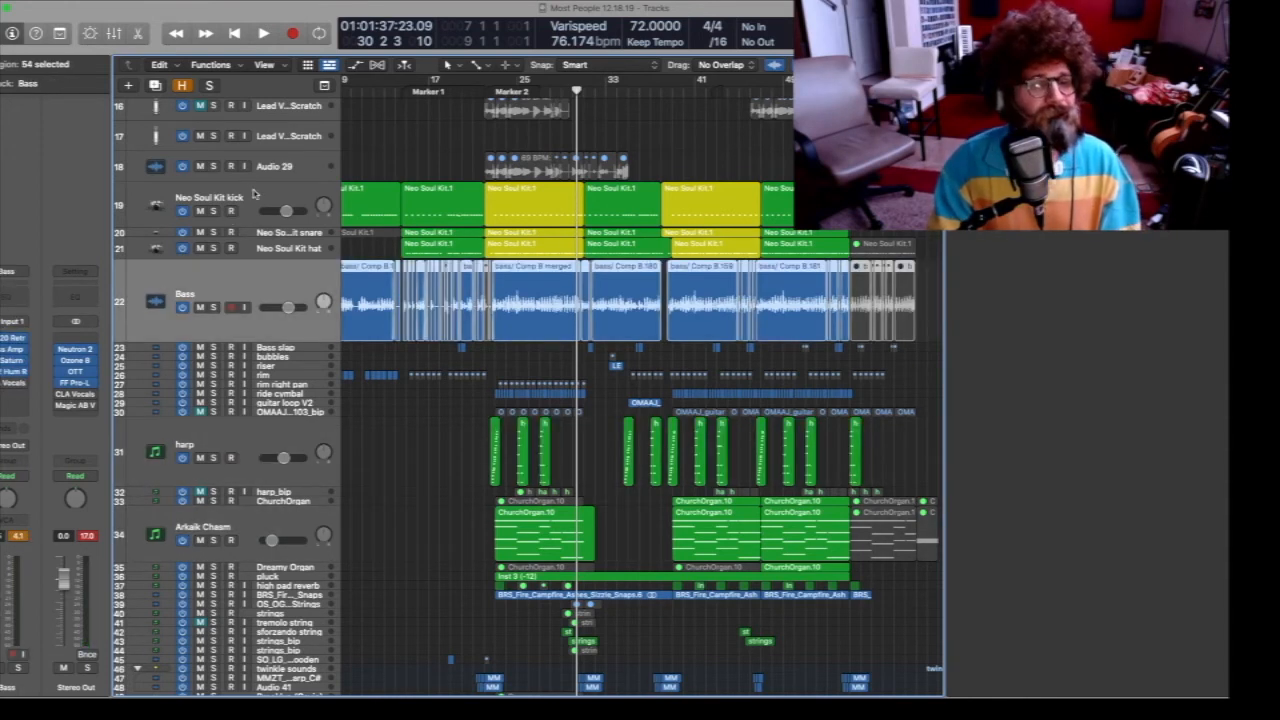
{"action": "scroll", "coordinate": [258, 192], "scroll_direction": "up", "scroll_amount": 8}
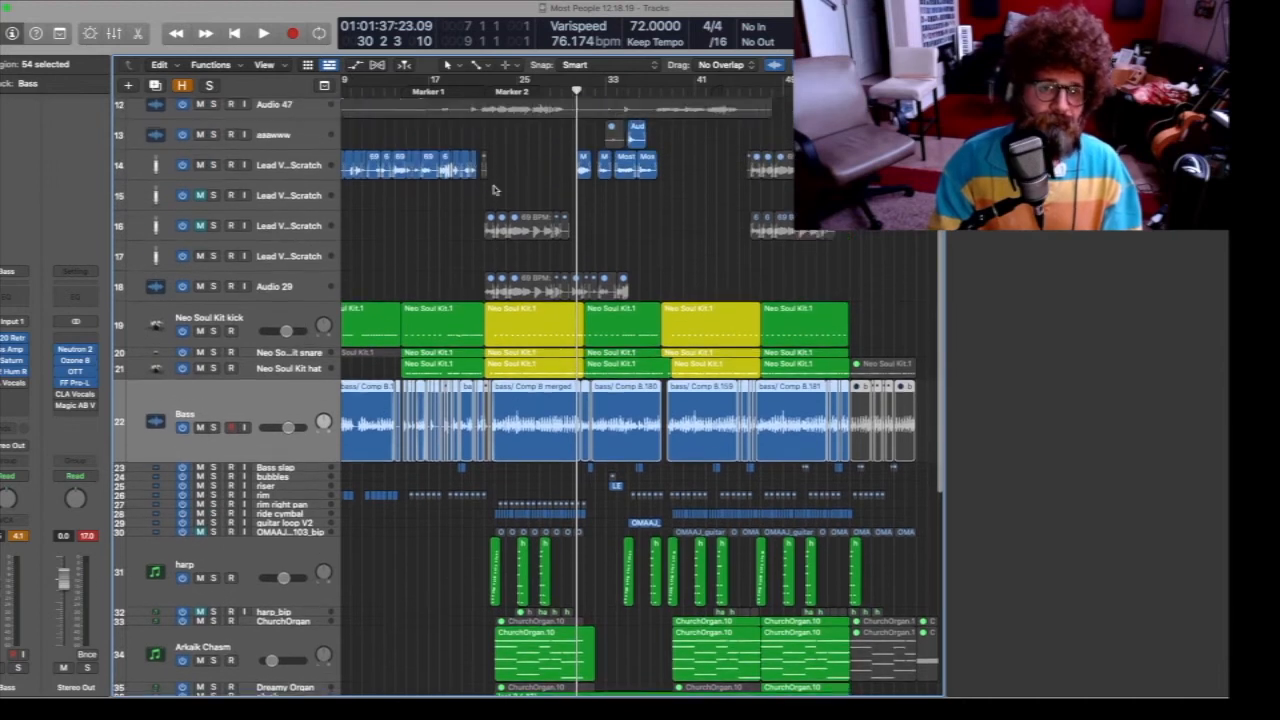
{"action": "left_click", "coordinate": [264, 213]}
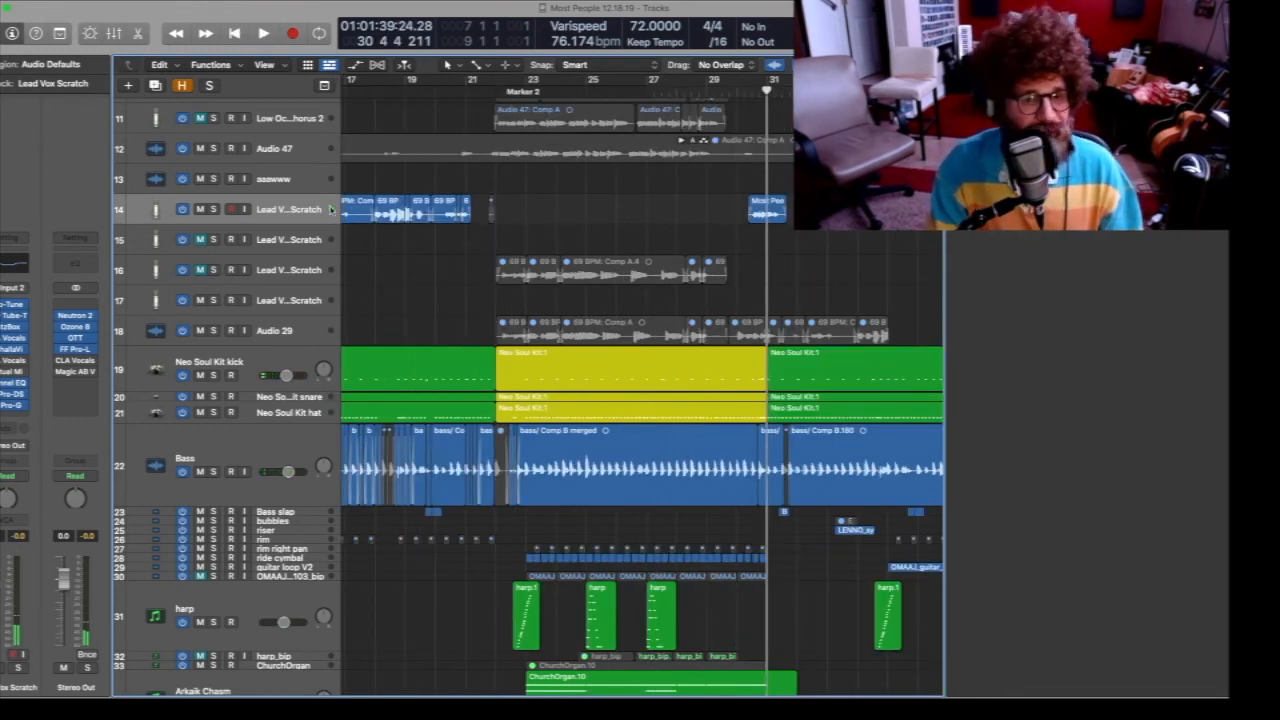
{"action": "scroll", "coordinate": [543, 299], "scroll_direction": "left", "scroll_amount": 5}
{"action": "left_click", "coordinate": [156, 210]}
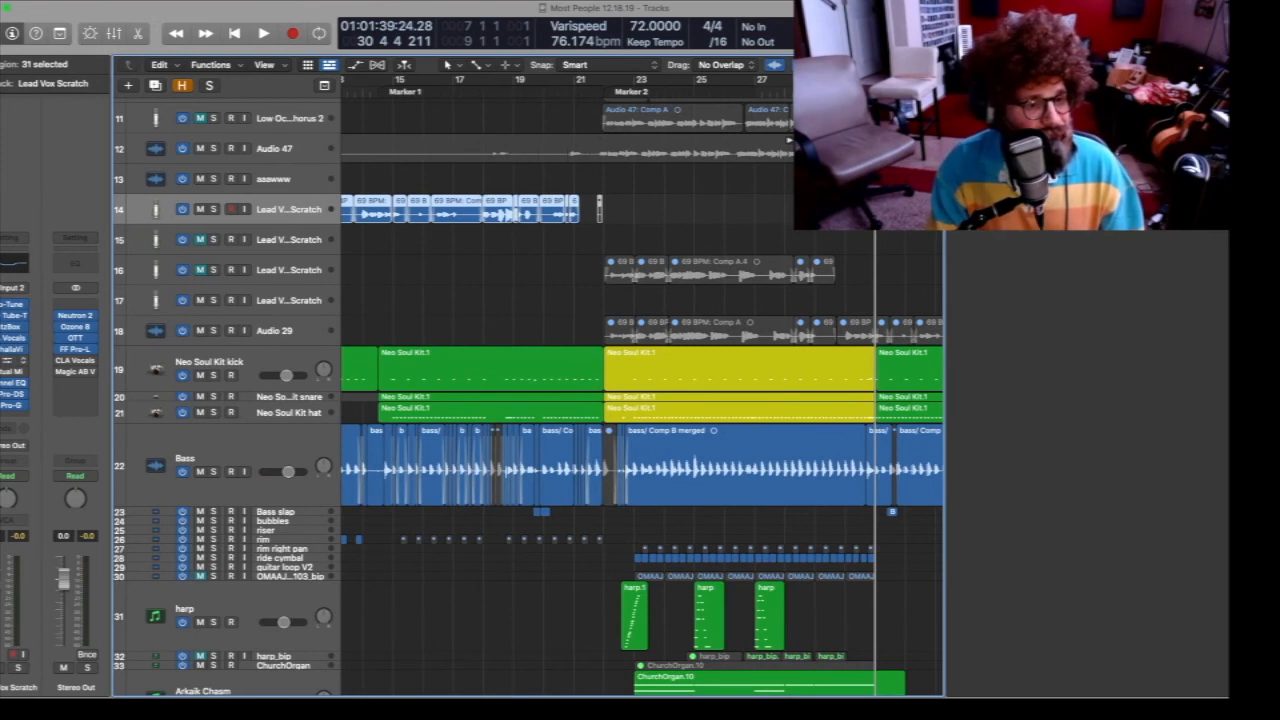
{"action": "scroll", "coordinate": [504, 362], "scroll_direction": "left", "scroll_amount": 5}
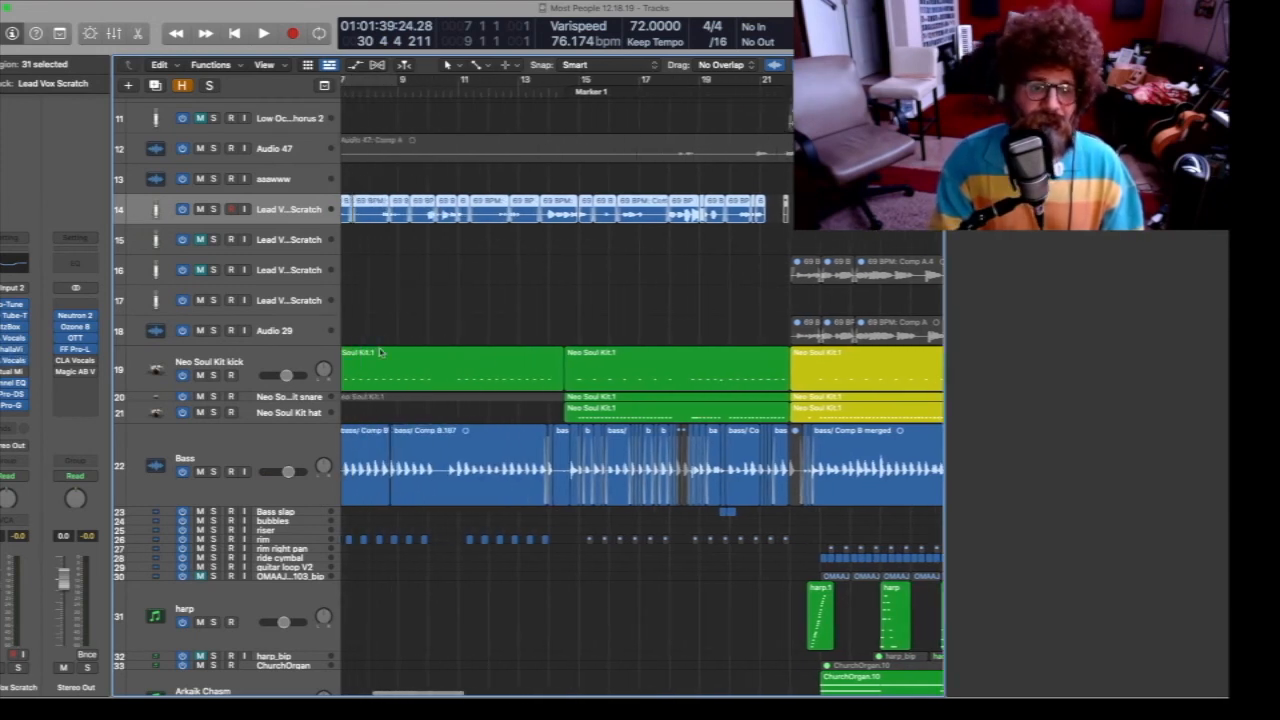
{"action": "scroll", "coordinate": [407, 437], "scroll_direction": "left", "scroll_amount": 5}
Reposition the Stereo Out CLA Vocals window over the track list and raise its Input Sens fader to 10
{"action": "left_click", "coordinate": [407, 437]}
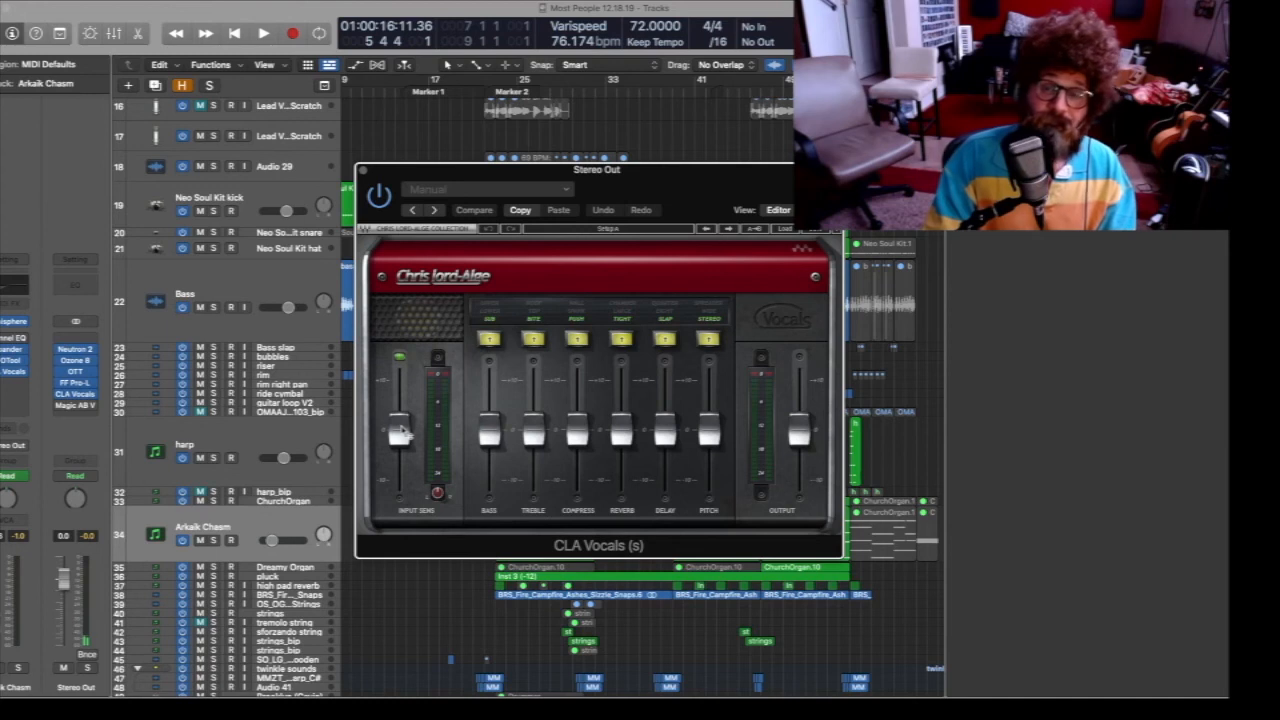
{"action": "mouse_move", "coordinate": [402, 428]}
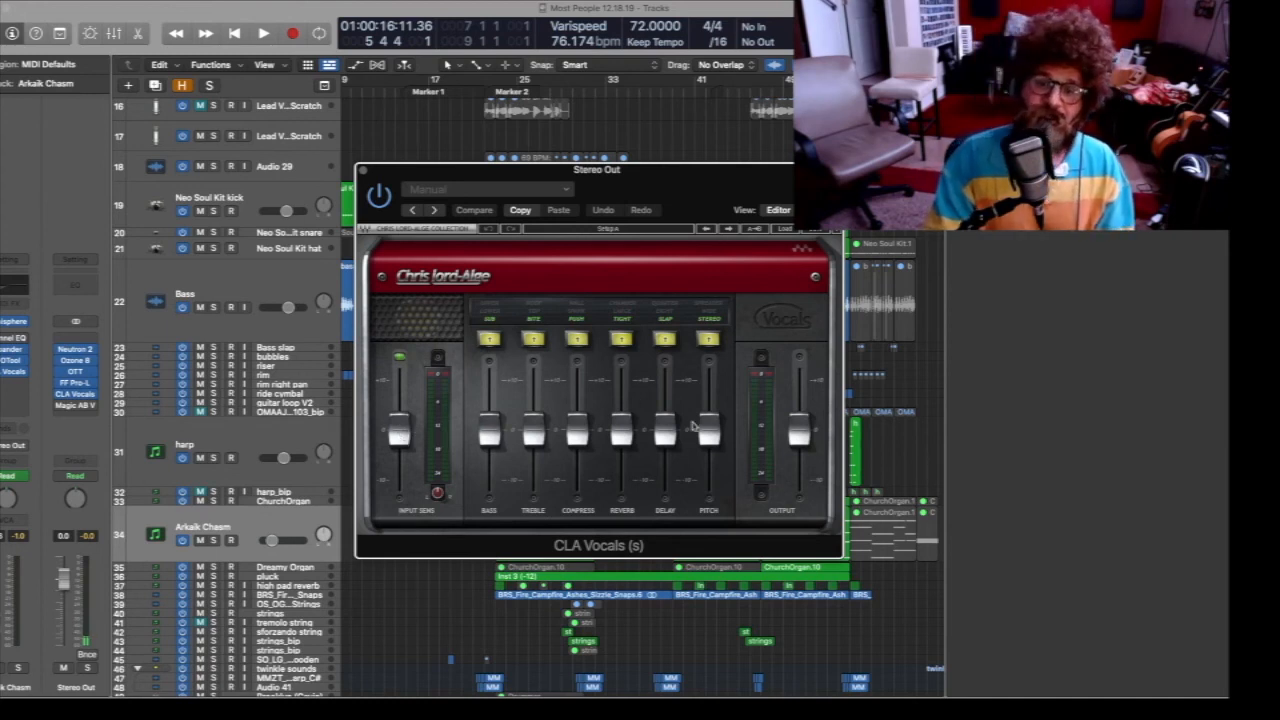
{"action": "mouse_move", "coordinate": [801, 432]}
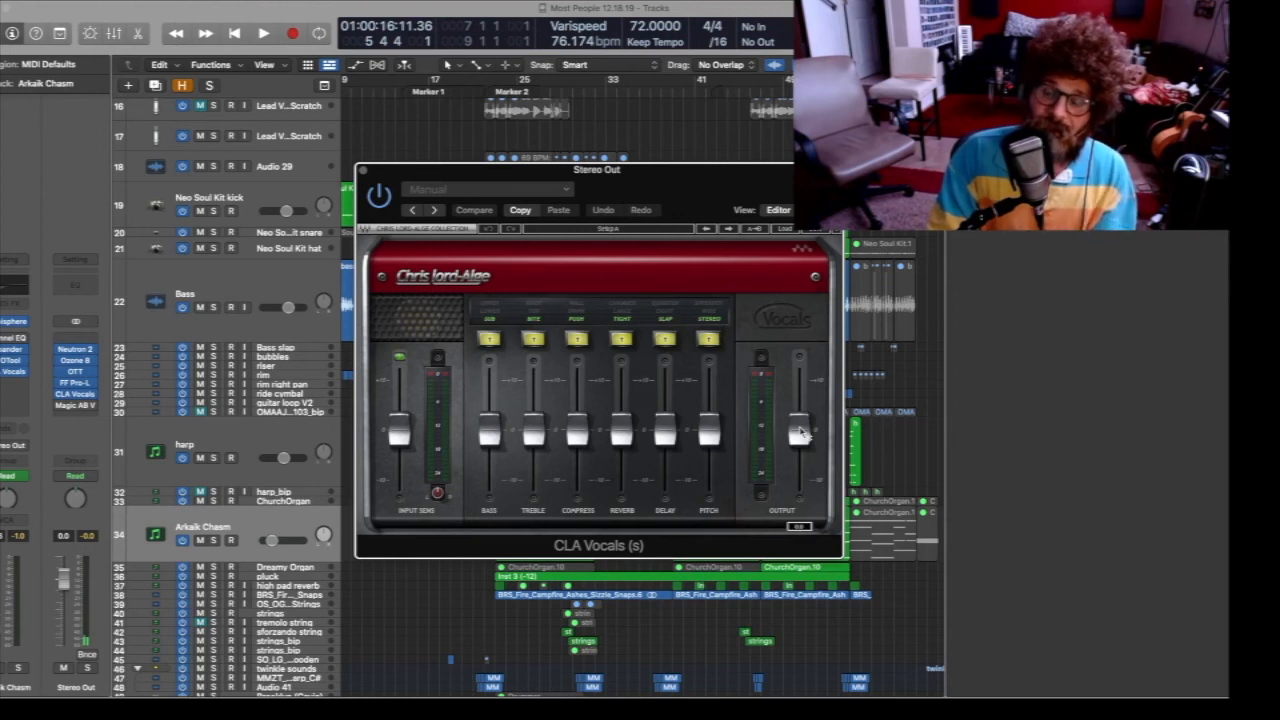
{"action": "left_click_drag", "start_coordinate": [669, 169], "coordinate": [490, 52]}
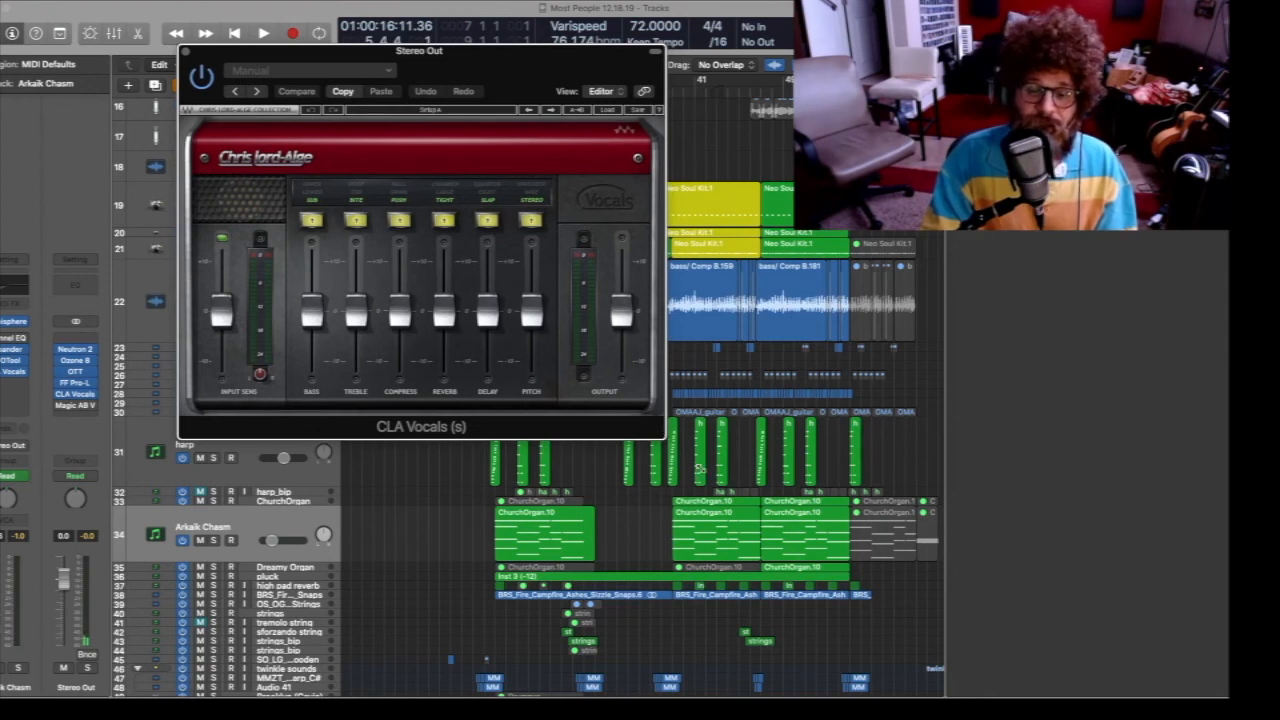
{"action": "mouse_move", "coordinate": [224, 312]}
{"action": "left_click_drag", "start_coordinate": [222, 314], "coordinate": [222, 264]}
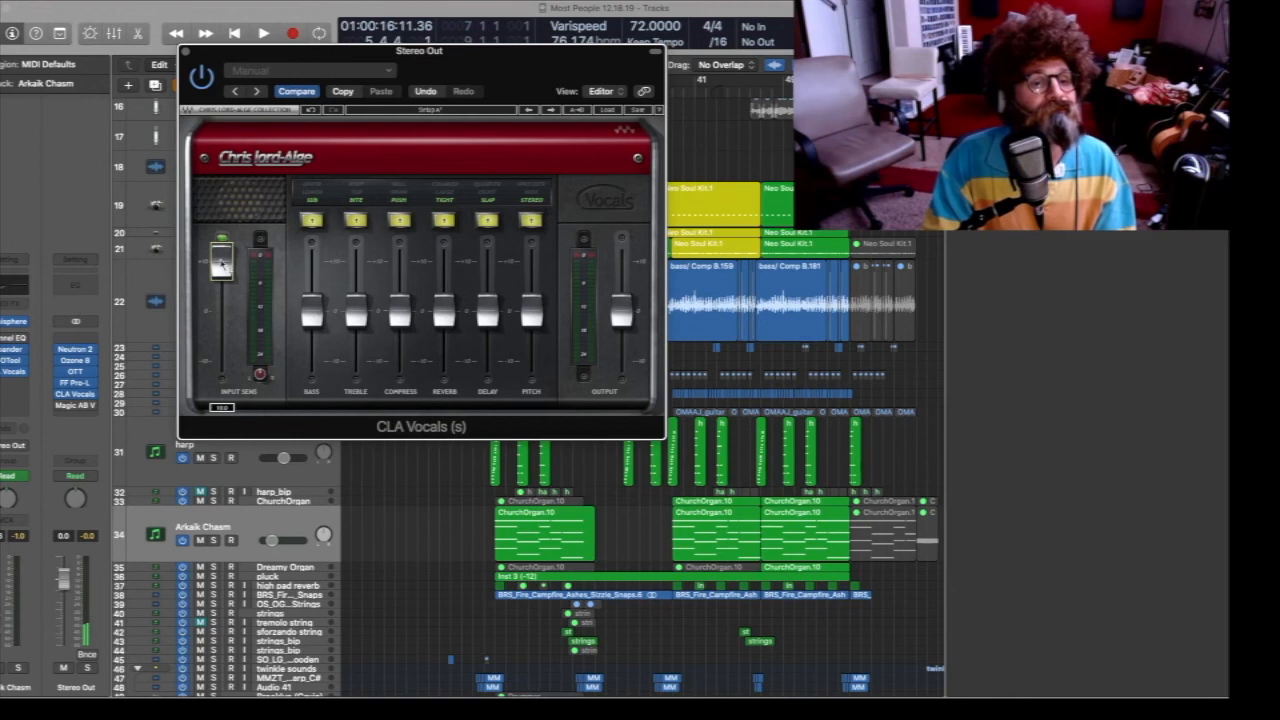
Raise the Bass, Treble, Compress, Reverb, Delay and Pitch faders of the Stereo Out CLA Vocals to about +10
{"action": "left_click_drag", "start_coordinate": [312, 312], "coordinate": [312, 260]}
{"action": "left_click_drag", "start_coordinate": [358, 318], "coordinate": [356, 264]}
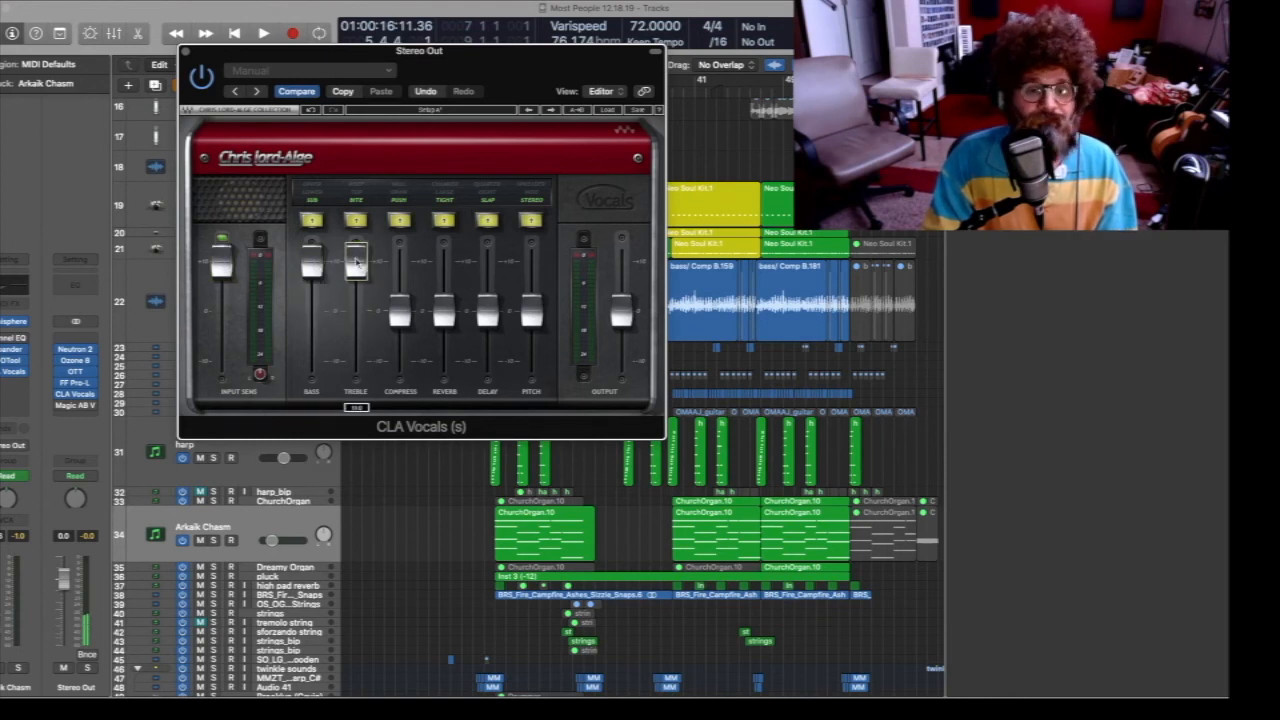
{"action": "left_click_drag", "start_coordinate": [400, 314], "coordinate": [400, 262]}
{"action": "left_click_drag", "start_coordinate": [446, 316], "coordinate": [444, 262]}
{"action": "left_click_drag", "start_coordinate": [492, 316], "coordinate": [492, 264]}
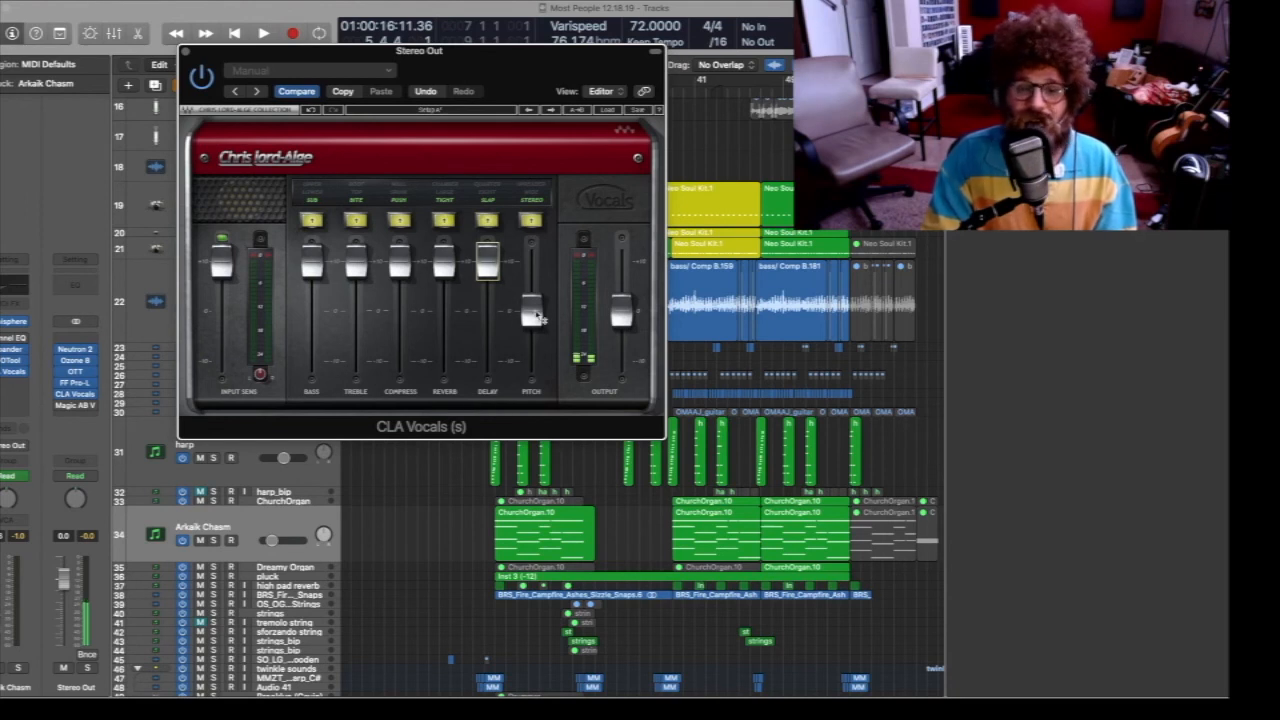
{"action": "left_click_drag", "start_coordinate": [532, 314], "coordinate": [532, 262]}
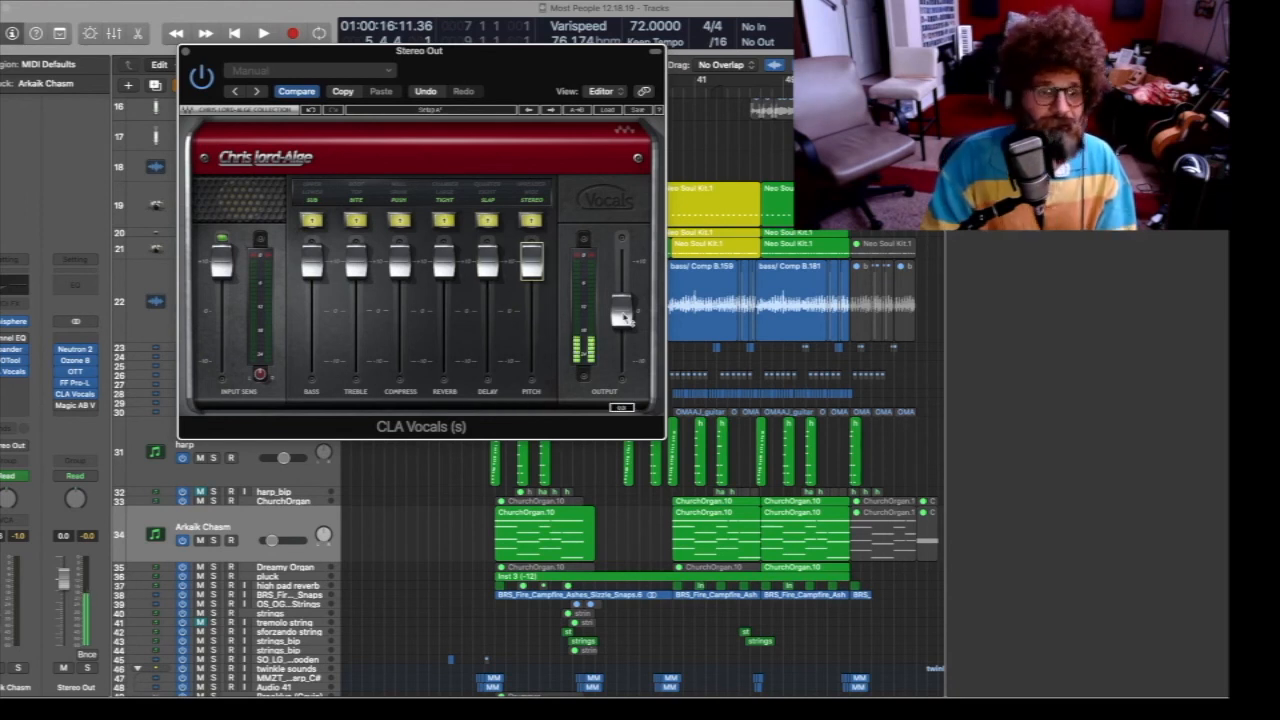
Raise the Output fader of the Stereo Out CLA Vocals to about +10 and close the plug-in window
{"action": "left_click_drag", "start_coordinate": [622, 314], "coordinate": [621, 262]}
{"action": "left_click_drag", "start_coordinate": [503, 71], "coordinate": [477, 77]}
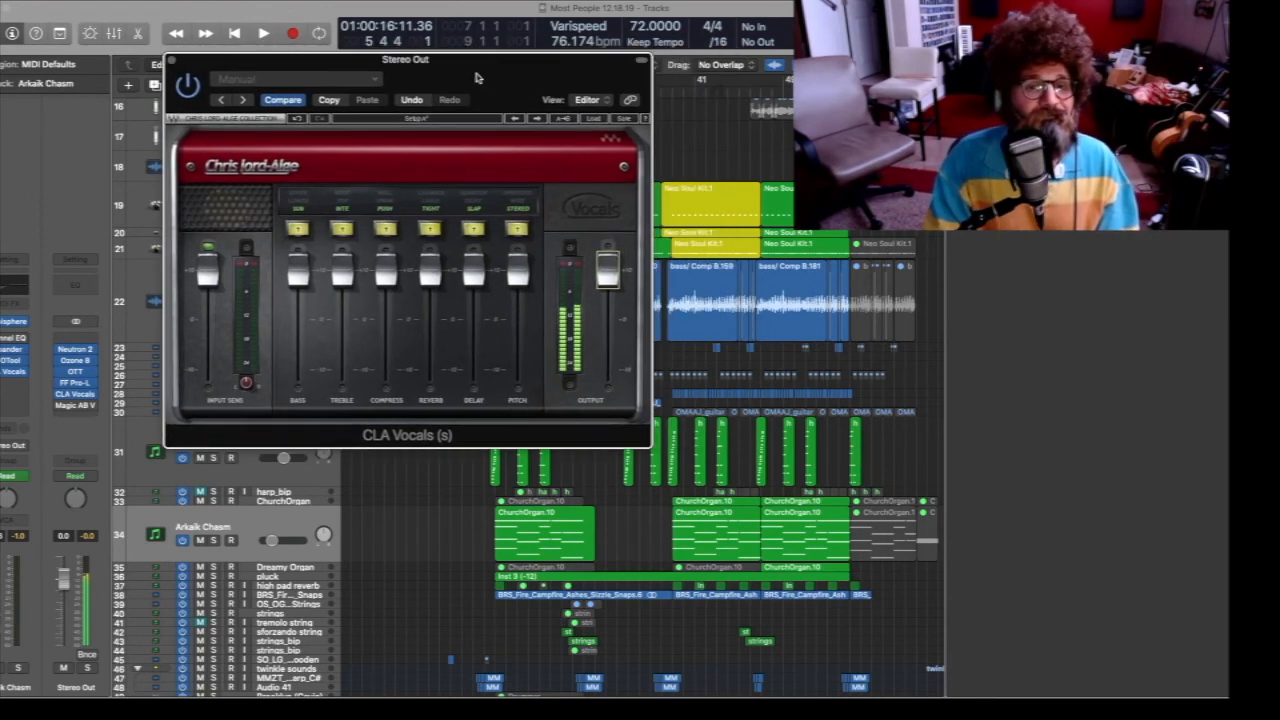
{"action": "left_click", "coordinate": [172, 62]}
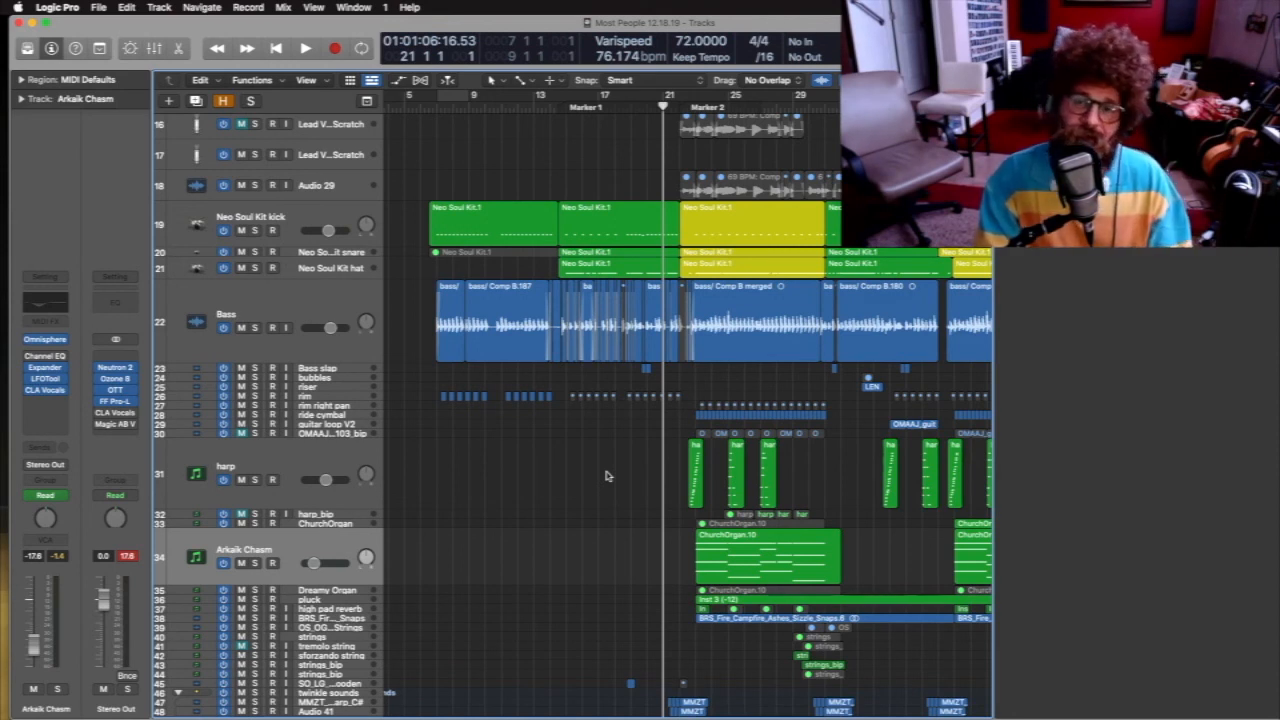
{"action": "scroll", "coordinate": [620, 463], "scroll_direction": "right", "scroll_amount": 3}
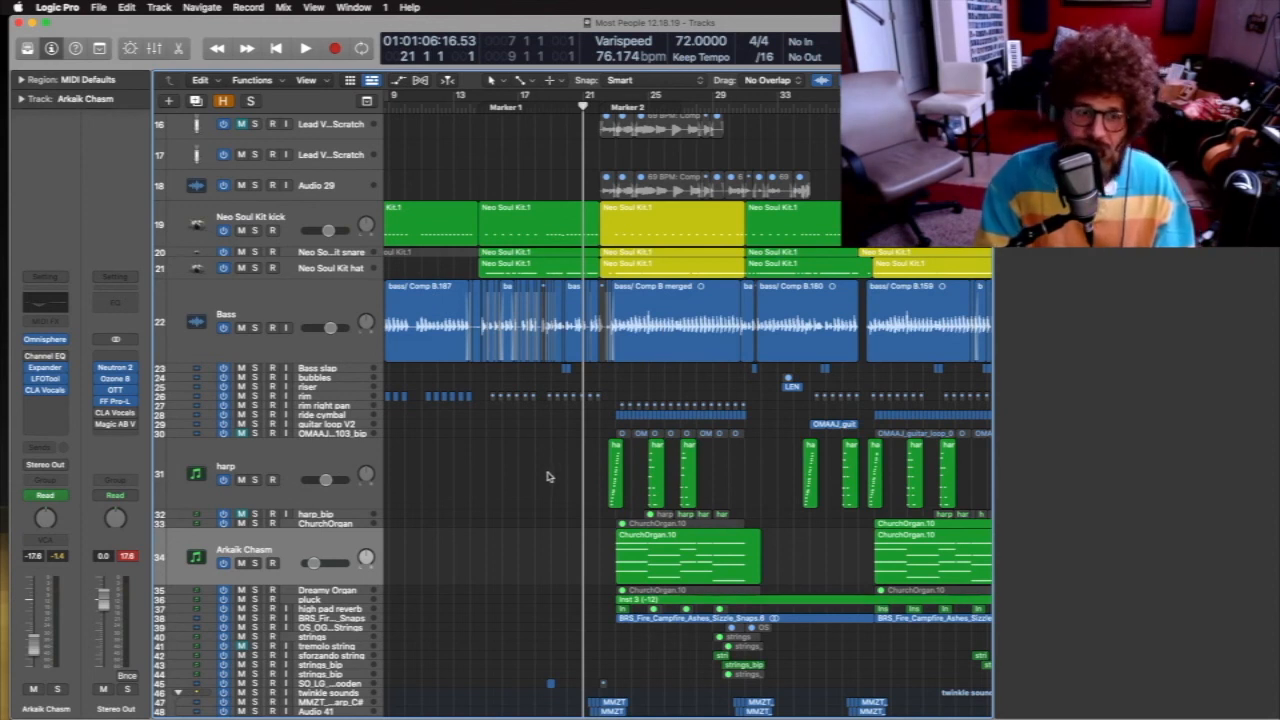
{"action": "scroll", "coordinate": [547, 477], "scroll_direction": "right", "scroll_amount": 2}
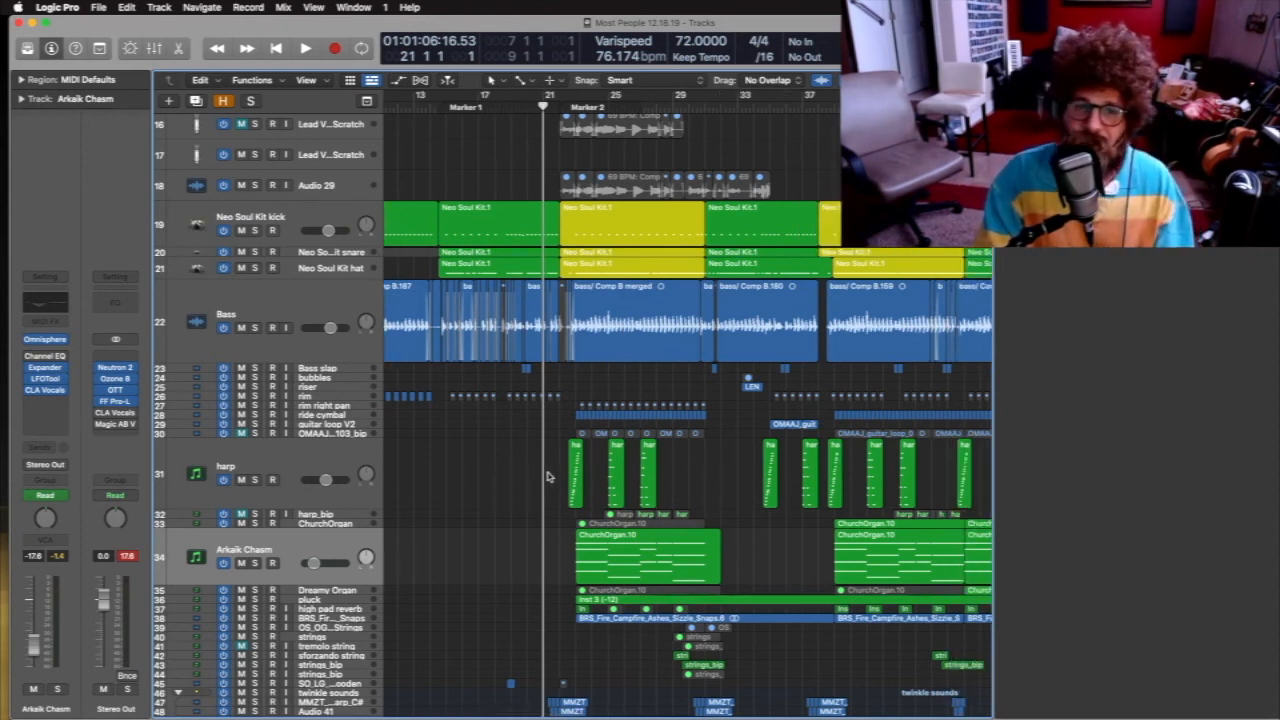
{"action": "scroll", "coordinate": [547, 477], "scroll_direction": "right", "scroll_amount": 1}
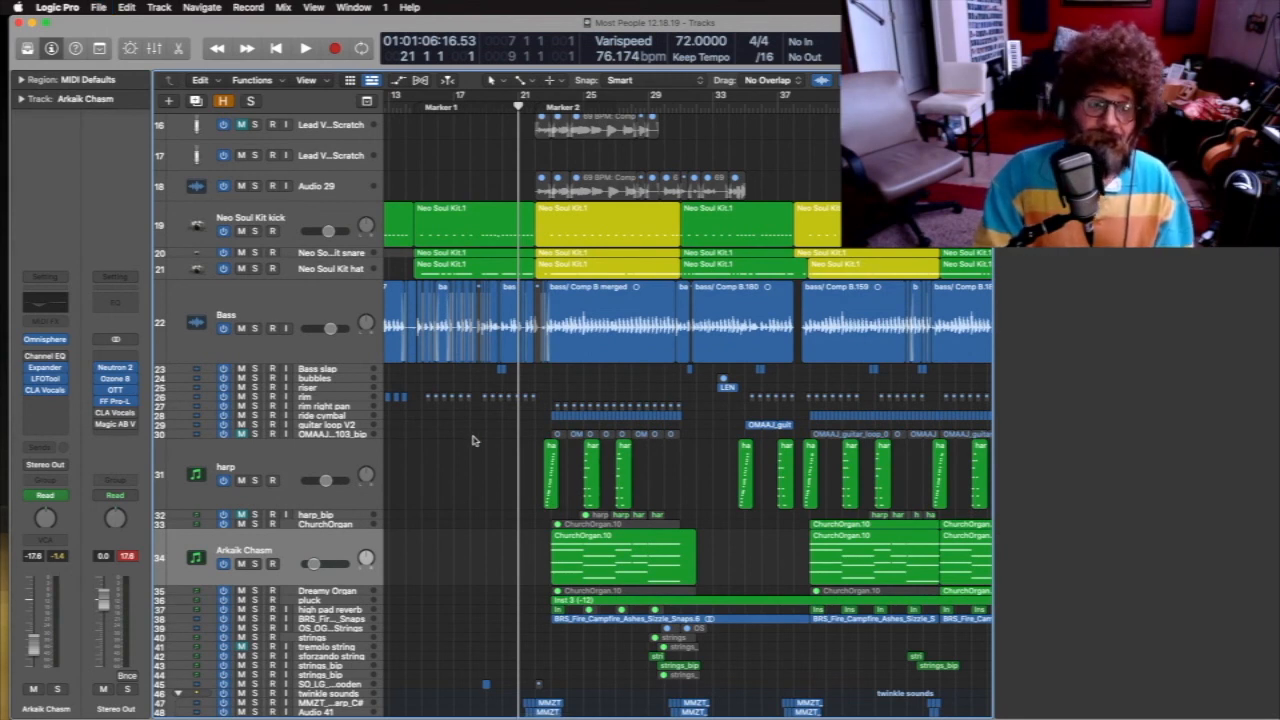